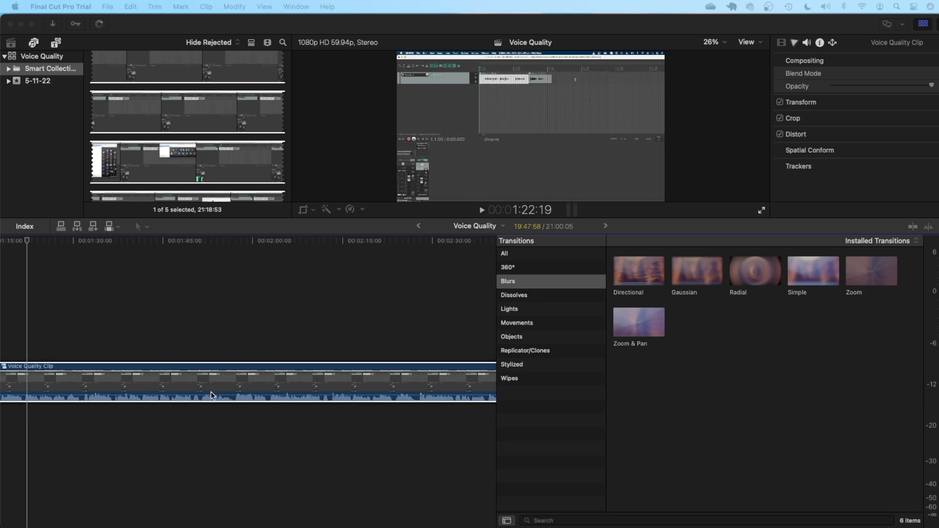
# Detach the audio from the Voice Quality Clip and choose a different format in the file export settings
pyautogui.rightClick(171, 395)
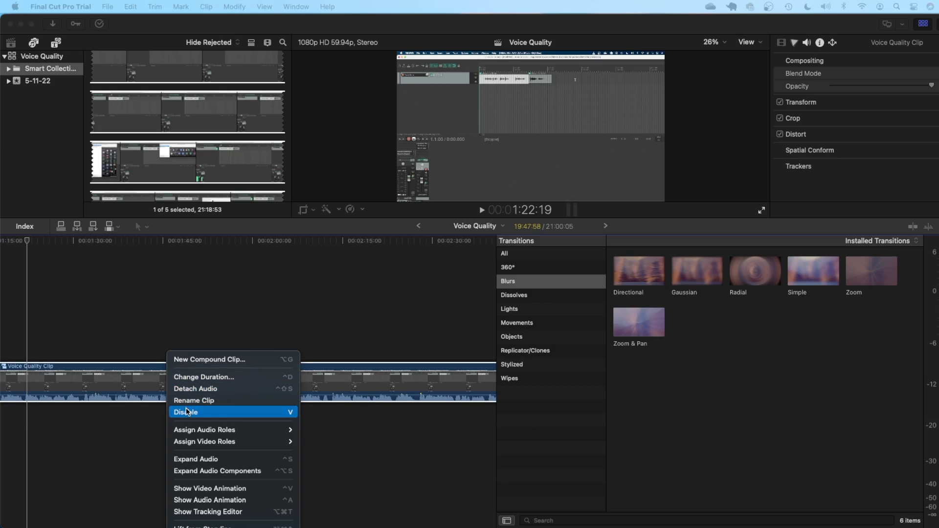
pyautogui.click(206, 389)
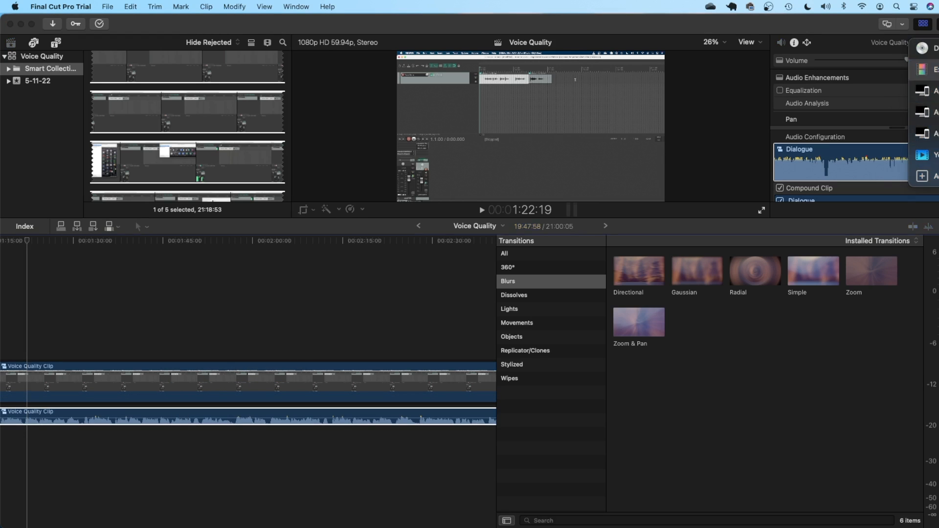
pyautogui.press('super+e')
pyautogui.click(511, 126)
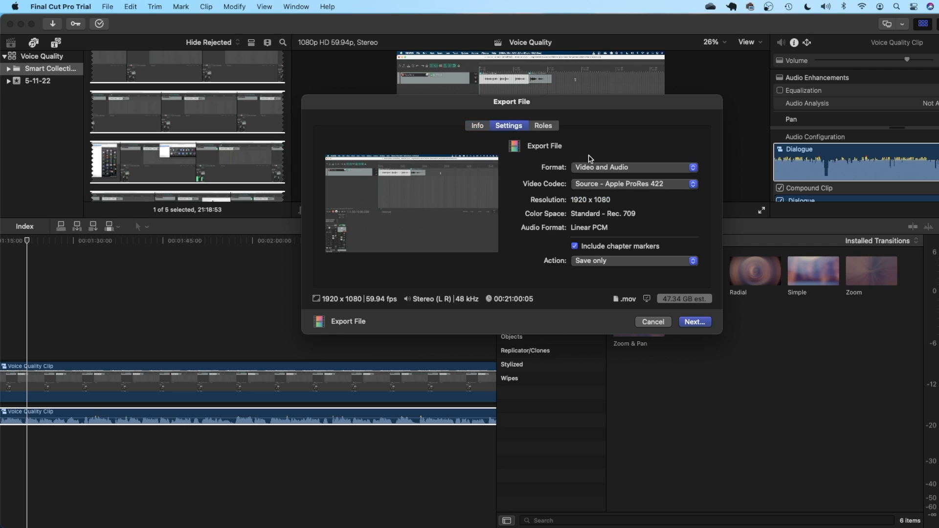
pyautogui.click(605, 168)
pyautogui.click(607, 192)
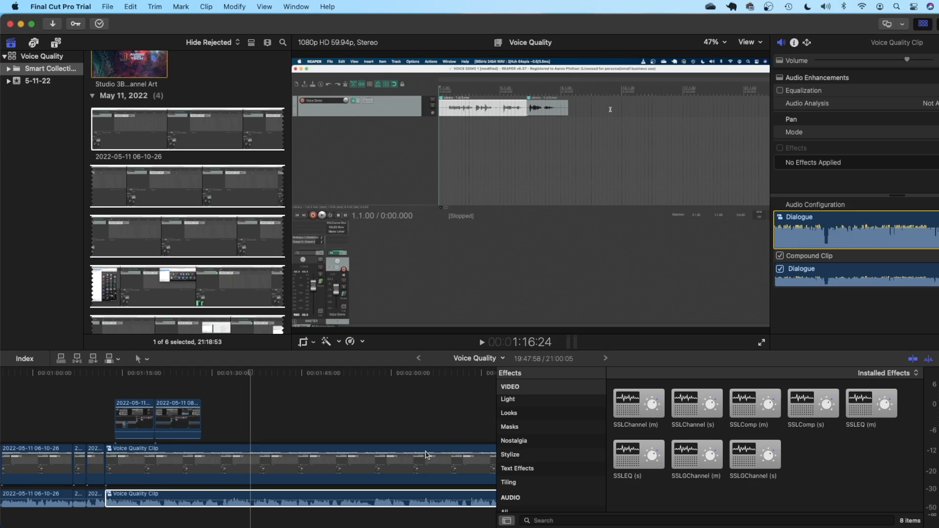
# Apply the SSLChannel (m) effect to the detached Voice Quality Clip audio and slightly adjust its HF gain
pyautogui.moveTo(642, 410); pyautogui.dragTo(300, 504)
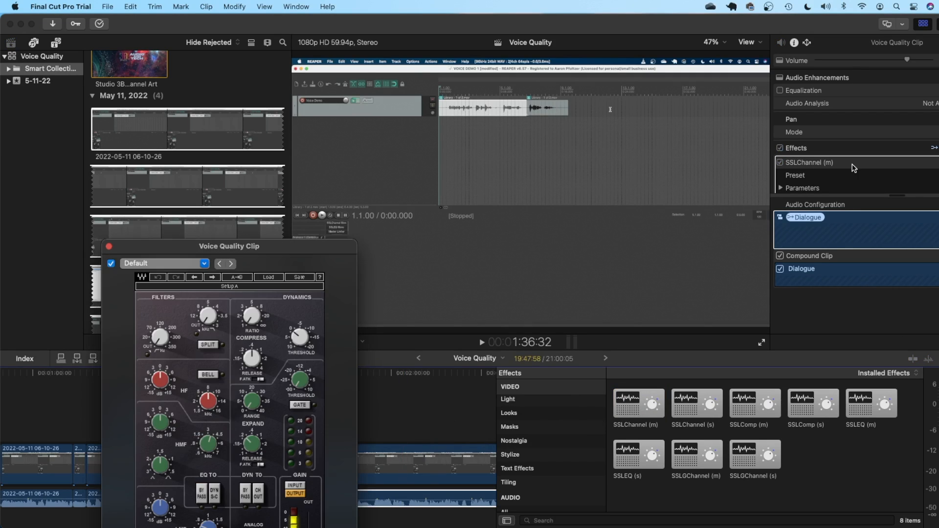
pyautogui.moveTo(281, 248); pyautogui.dragTo(394, 153)
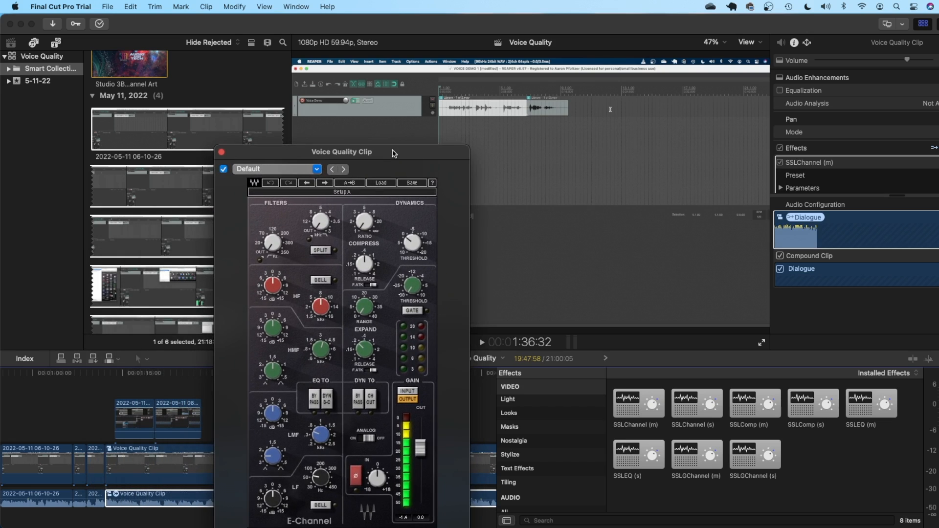
pyautogui.moveTo(272, 285); pyautogui.dragTo(273, 290)
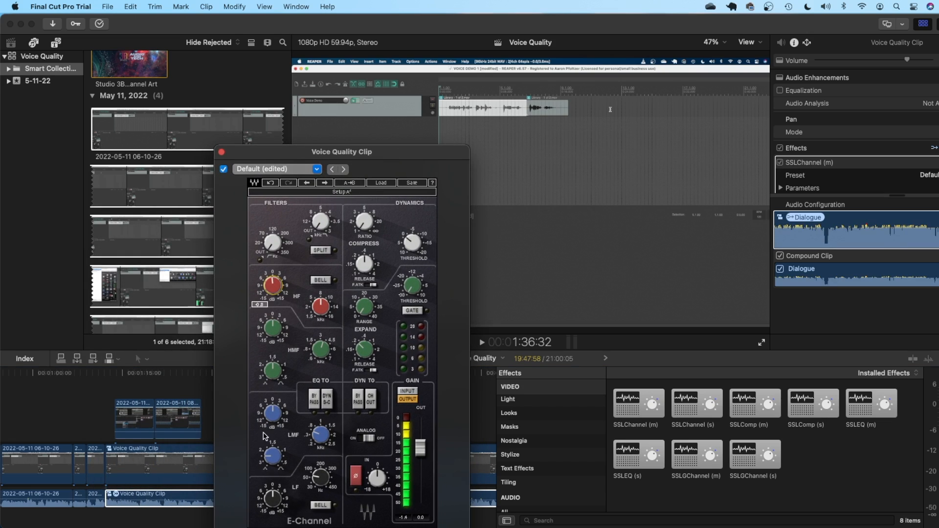
pyautogui.click(221, 151)
# Switch to REAPER, place the edit cursor at 1.3.00, and open the Voice Demo track's FX chain
pyautogui.click(849, 241)
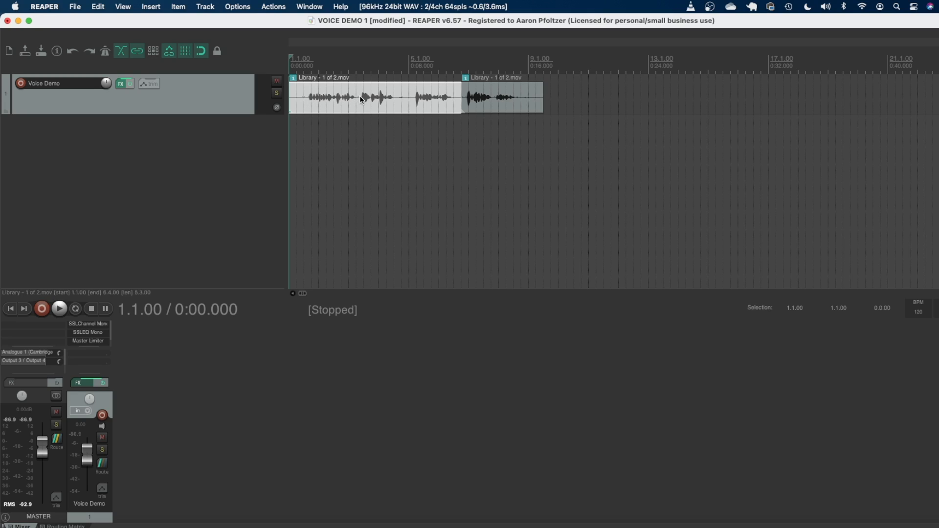
pyautogui.click(308, 41)
pyautogui.click(306, 40)
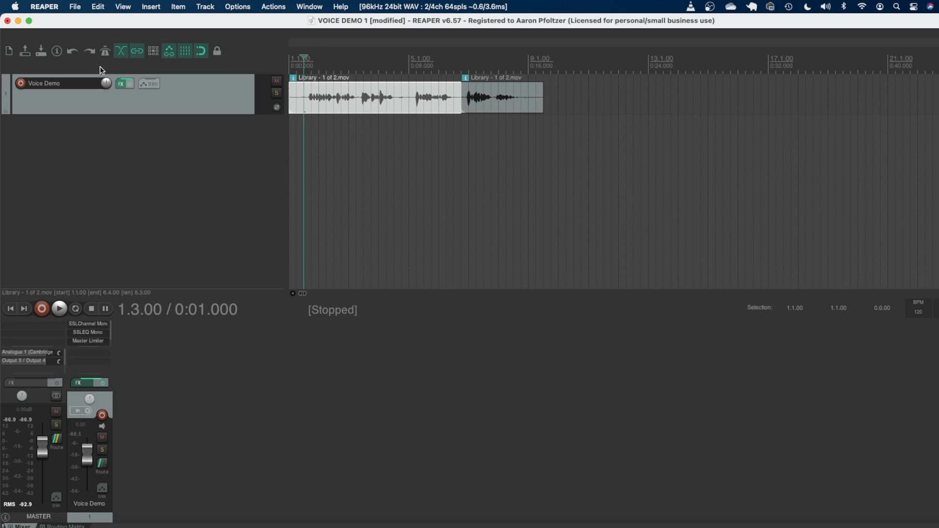
pyautogui.click(120, 84)
pyautogui.moveTo(201, 187); pyautogui.dragTo(652, 49)
pyautogui.click(447, 159)
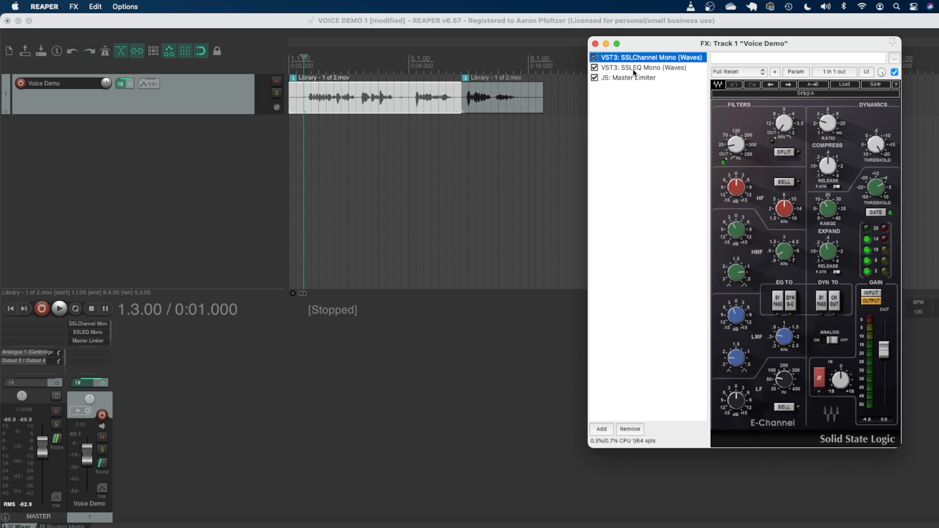
# Examine the settings of SSLChannel Mono, SSLEQ Mono and Master Limiter in the Voice Demo track's FX chain
pyautogui.moveTo(644, 46); pyautogui.dragTo(635, 46)
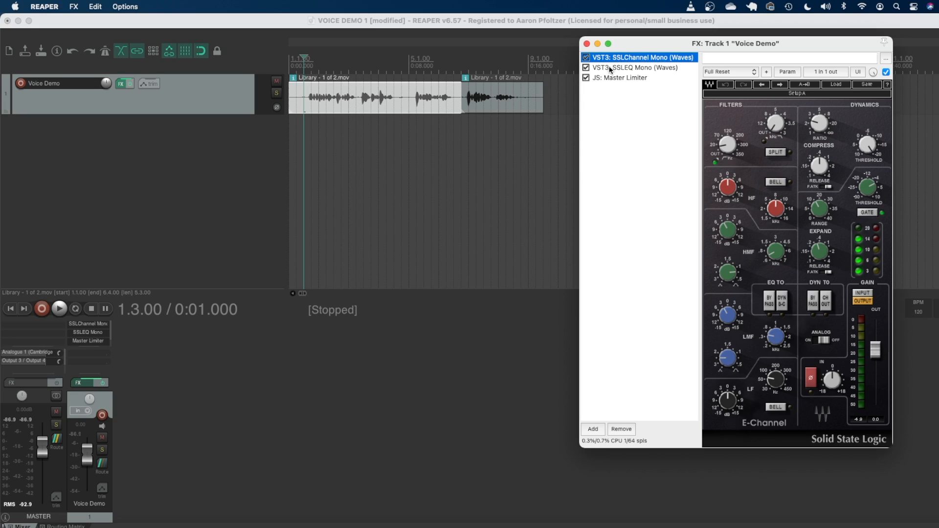
pyautogui.click(628, 69)
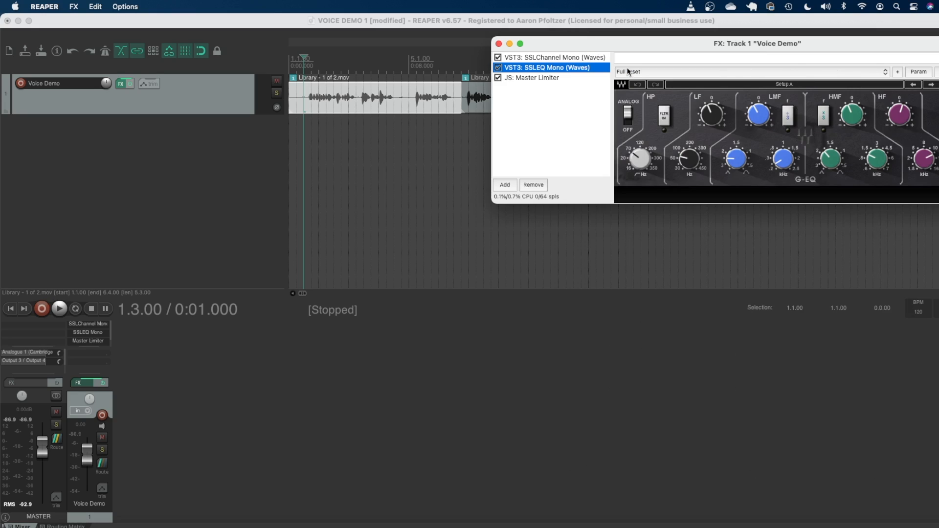
pyautogui.click(530, 78)
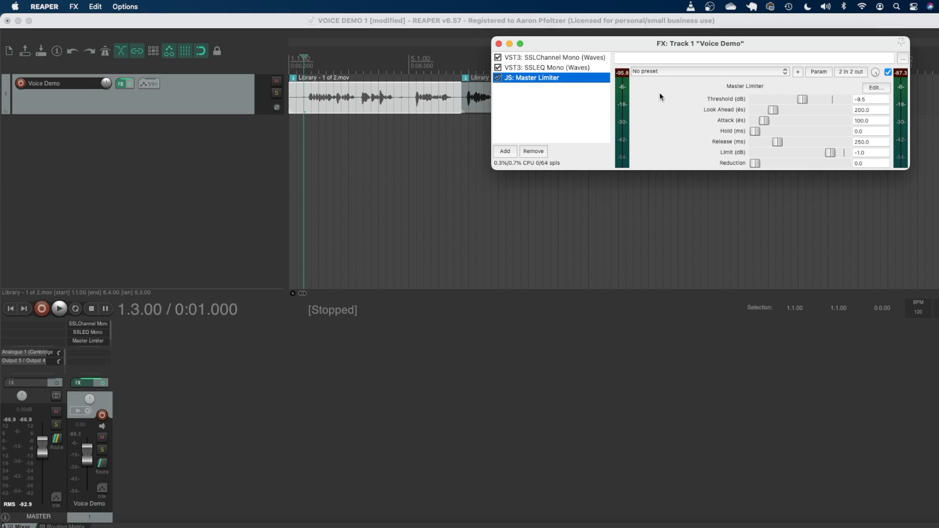
pyautogui.moveTo(691, 44); pyautogui.dragTo(611, 82)
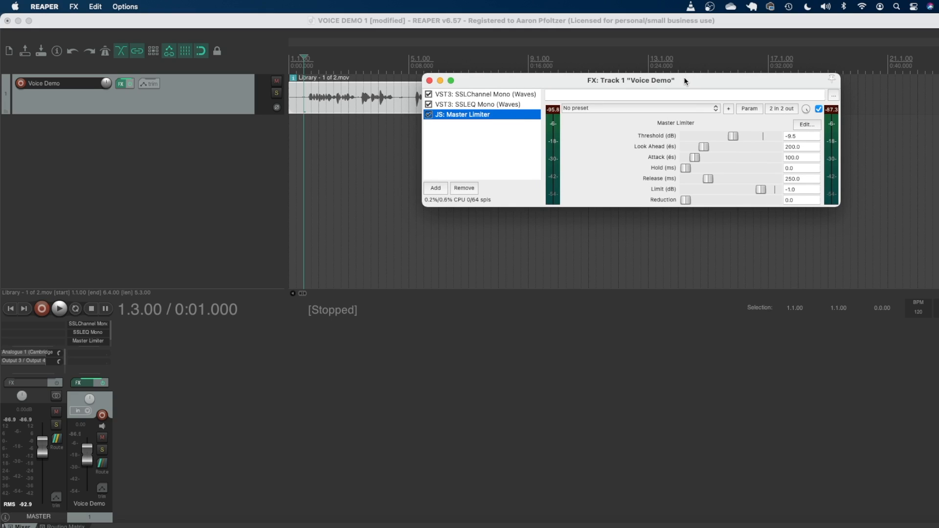
# Put the FX window out of the way and play the voice recording with all three effects active
pyautogui.click(440, 81)
pyautogui.press('space')
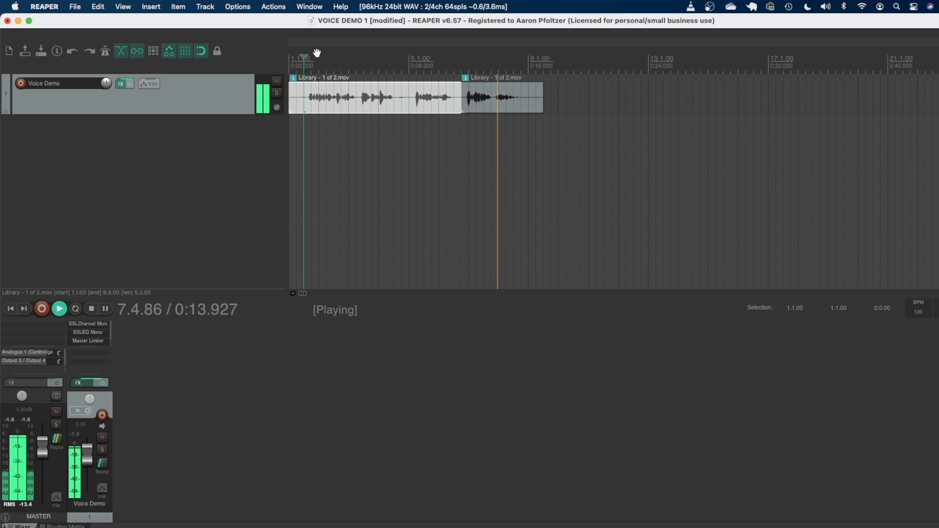
pyautogui.press('space')
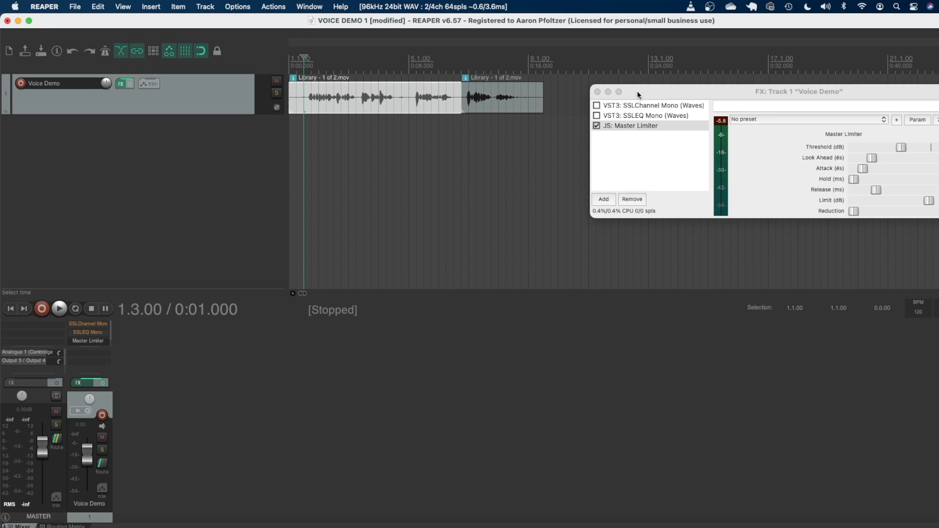
# Play the voice recording from 1.3.00 with SSLChannel and SSLEQ bypassed and only the Master Limiter active, and stop playback
pyautogui.moveTo(637, 90); pyautogui.dragTo(490, 140)
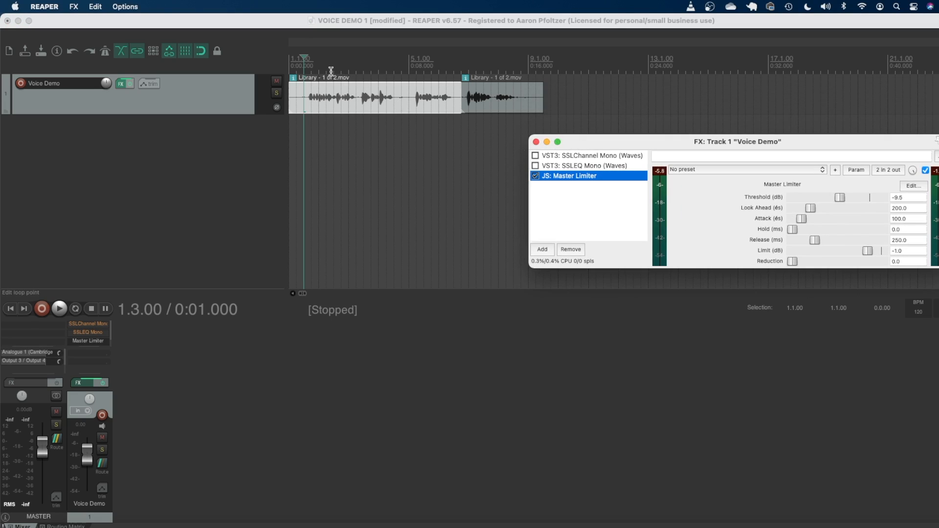
pyautogui.click(307, 63)
pyautogui.press('space')
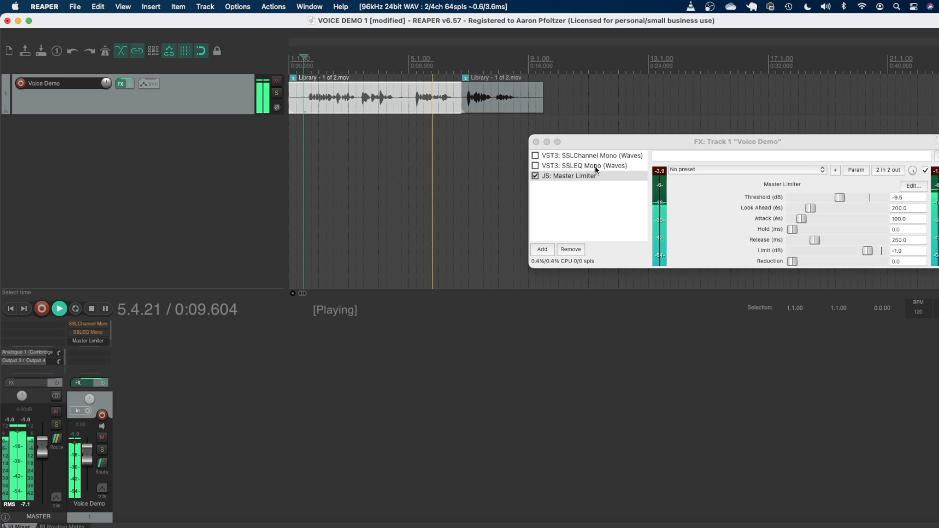
pyautogui.click(93, 310)
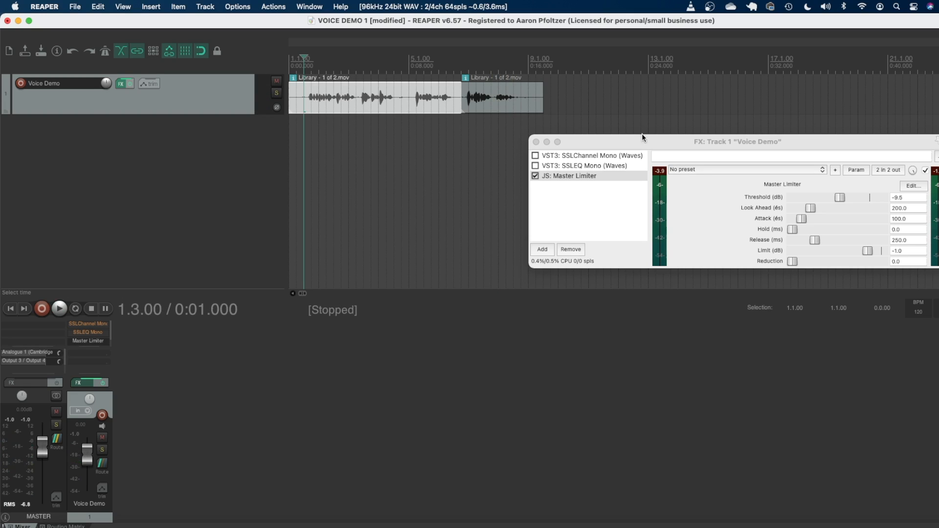
# Display the bypassed SSLChannel Mono plugin and reposition the FX window to examine its EQ and dynamics settings
pyautogui.moveTo(641, 141); pyautogui.dragTo(641, 132)
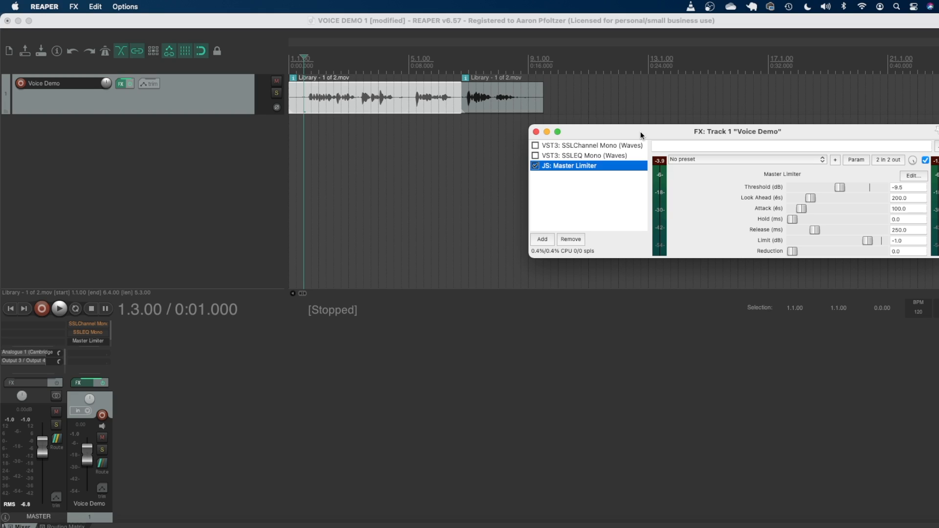
pyautogui.moveTo(624, 132); pyautogui.dragTo(625, 120)
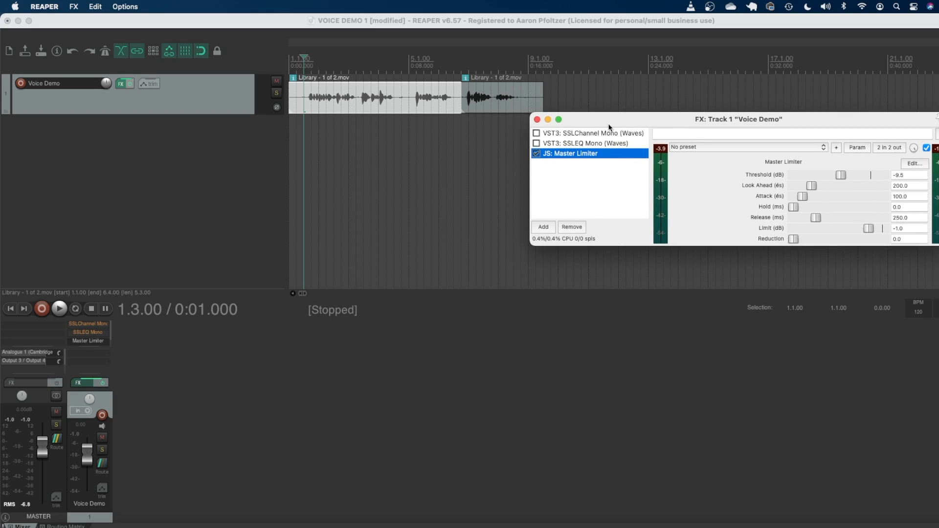
pyautogui.click(576, 133)
pyautogui.moveTo(686, 118); pyautogui.dragTo(718, 49)
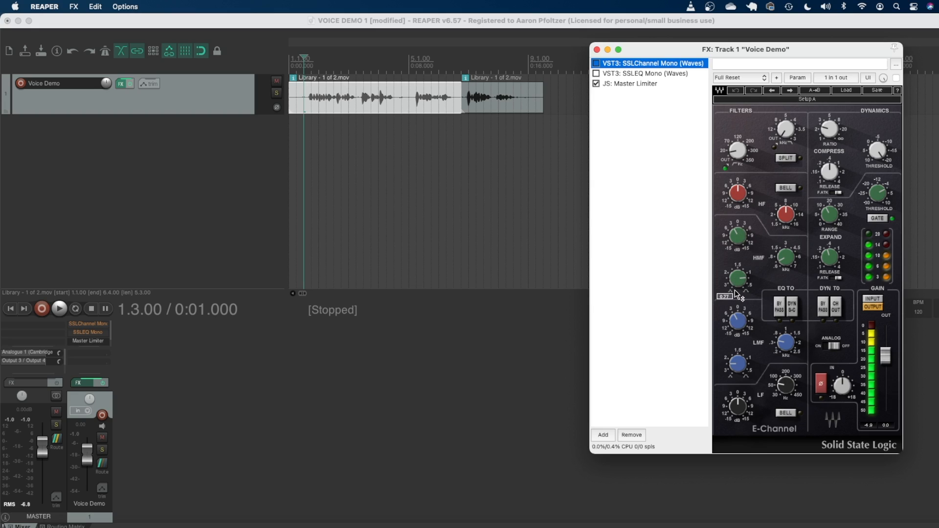
pyautogui.moveTo(669, 47); pyautogui.dragTo(635, 44)
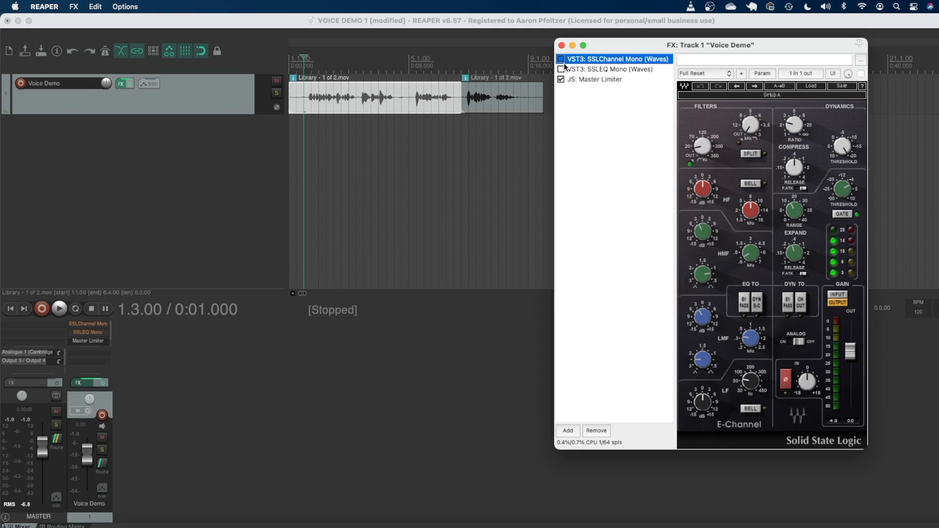
# Add a new VST: SSLChannel Mono (Waves) to the Voice Demo track and place it first in the FX chain
pyautogui.rightClick(582, 103)
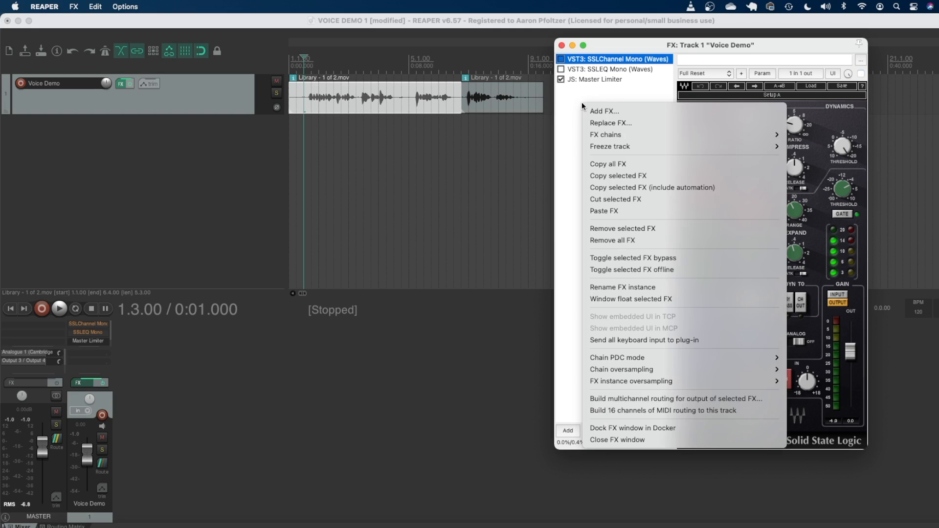
pyautogui.click(597, 109)
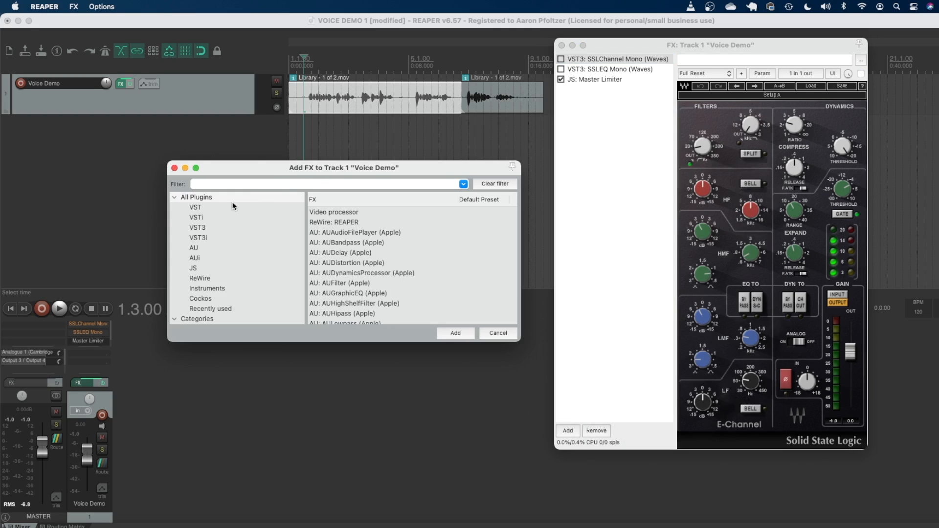
pyautogui.write('ssl')
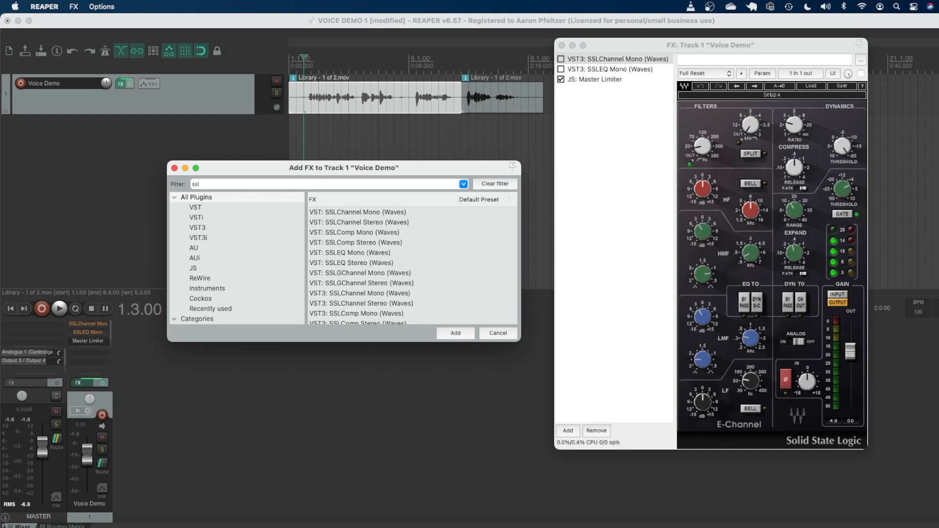
pyautogui.doubleClick(347, 212)
pyautogui.moveTo(572, 89); pyautogui.dragTo(580, 62)
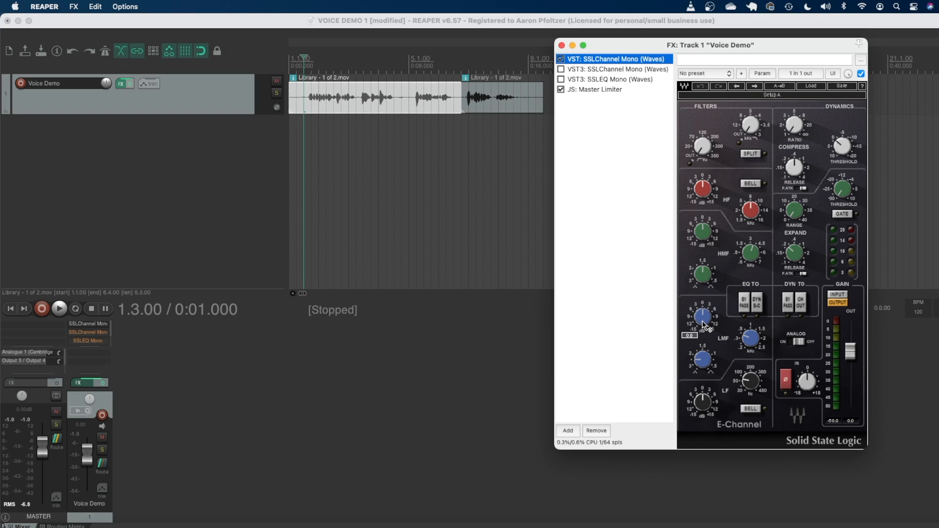
# Select a four-measure section of the first voice clip starting at 1.4.00, enable repeat, and briefly play the loop
pyautogui.moveTo(313, 58); pyautogui.dragTo(432, 58)
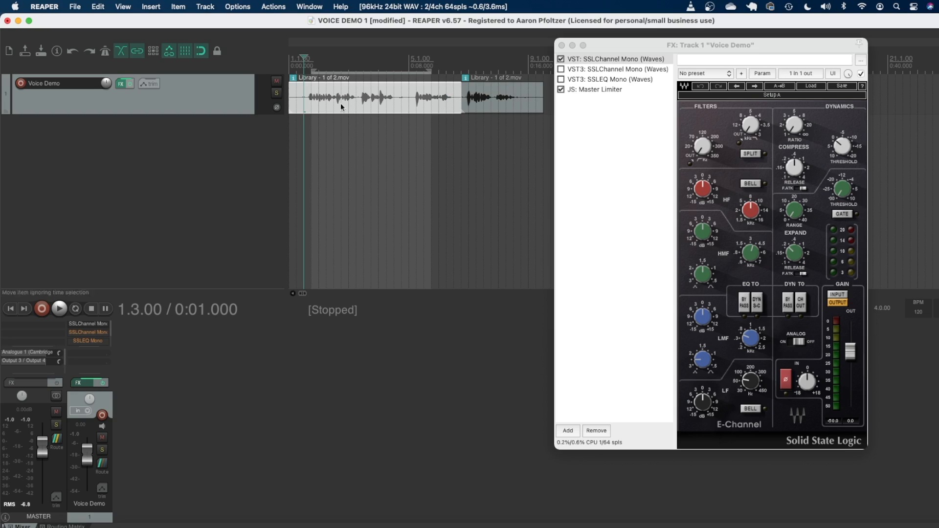
pyautogui.click(76, 309)
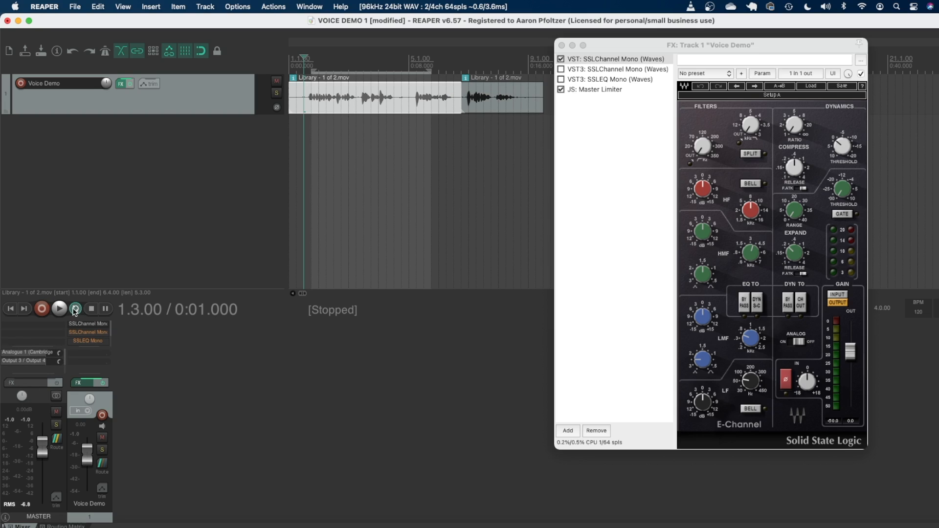
pyautogui.click(59, 308)
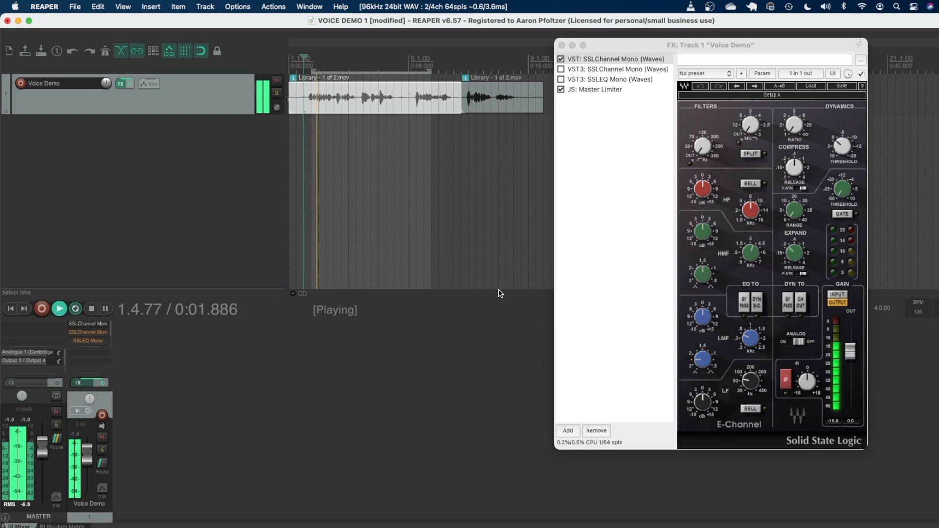
pyautogui.click(338, 57)
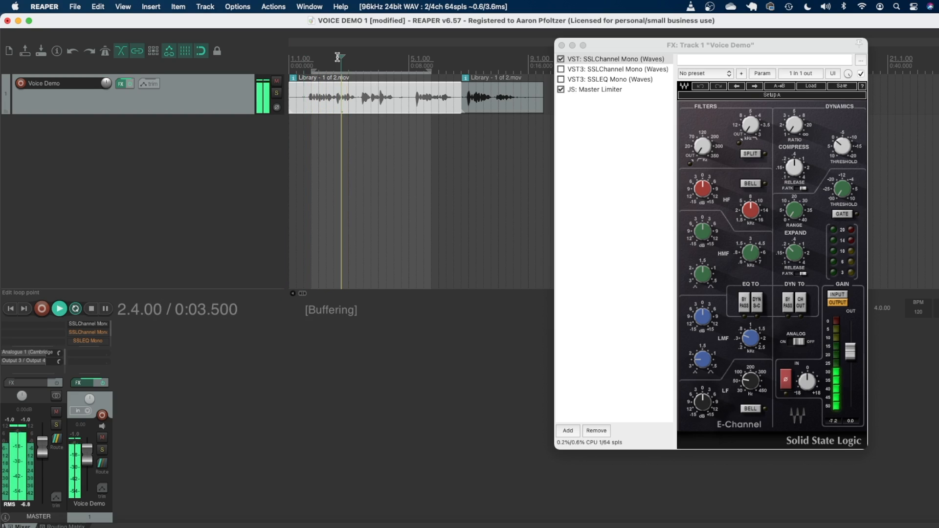
pyautogui.press('space')
# Boost the LMF gain strongly in the new SSLChannel and play the looped voice section from 1.4.00
pyautogui.moveTo(706, 323)
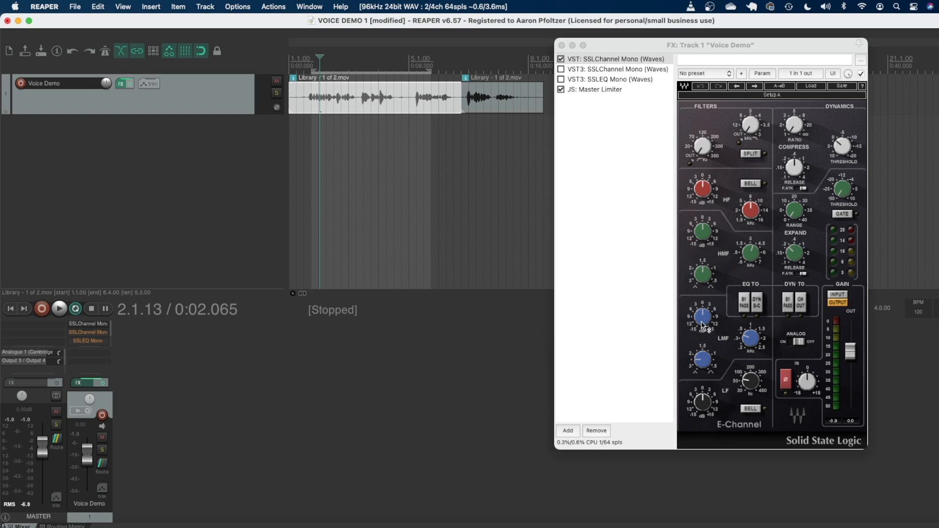
pyautogui.moveTo(705, 319); pyautogui.dragTo(705, 298)
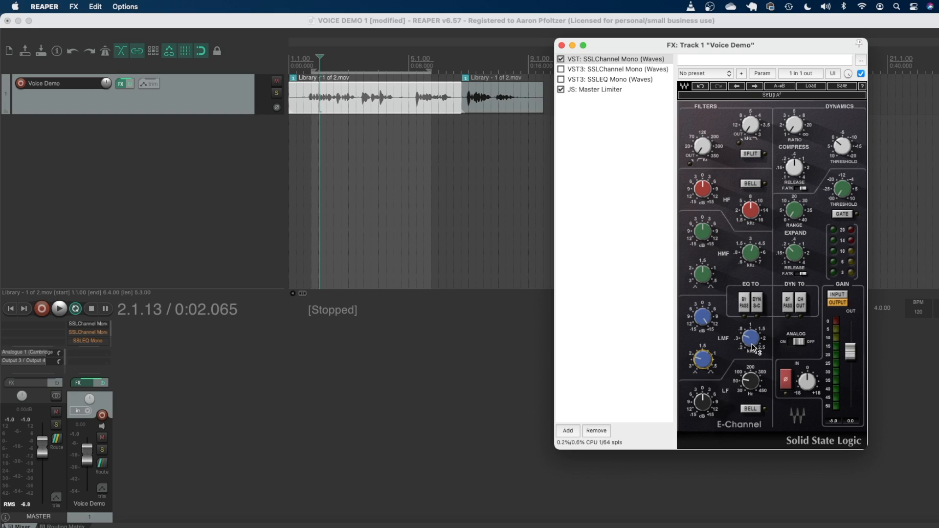
pyautogui.moveTo(750, 346)
pyautogui.click(305, 59)
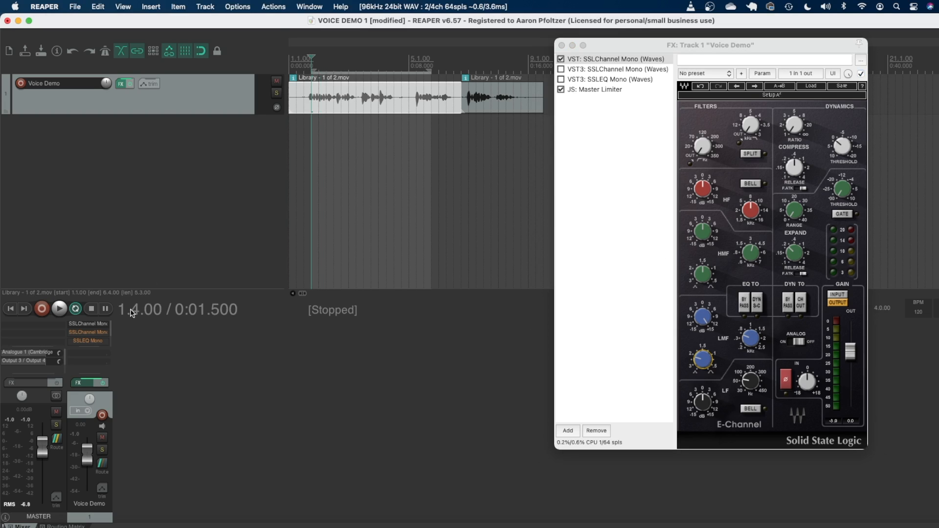
pyautogui.click(60, 309)
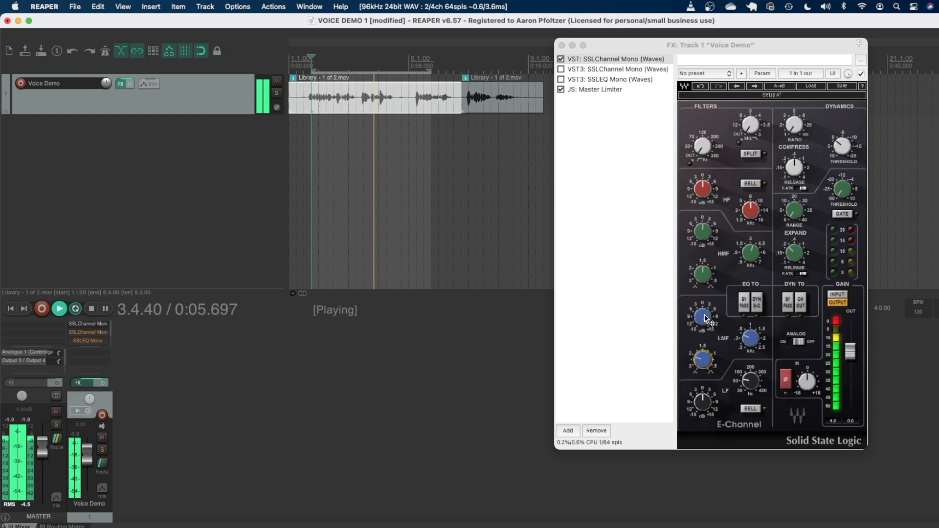
# Set the LMF frequency to about 0.49 kHz while the loop plays, stop playback, and turn the LMF gain down to a slight cut
pyautogui.click(751, 337)
pyautogui.moveTo(751, 338)
pyautogui.mouseDown()
pyautogui.moveTo(750, 321)
pyautogui.moveTo(751, 347)
pyautogui.mouseUp()
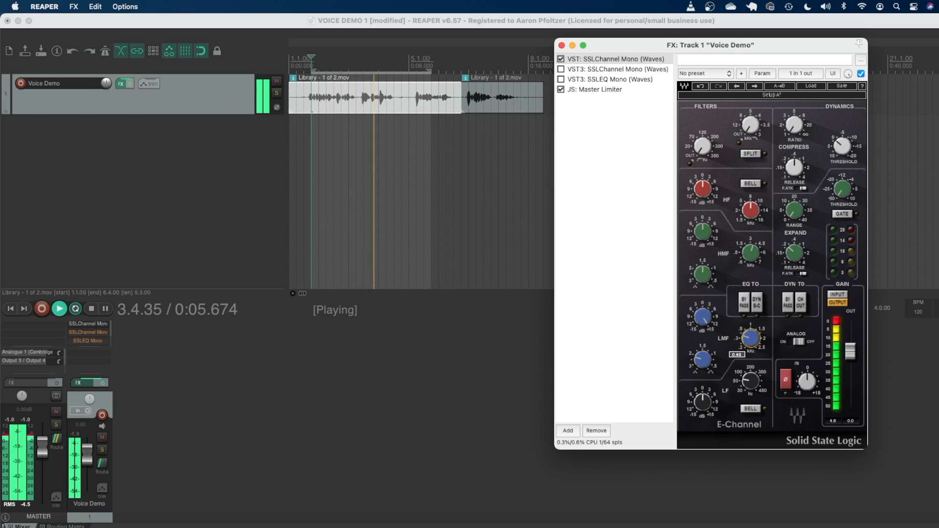
pyautogui.click(91, 308)
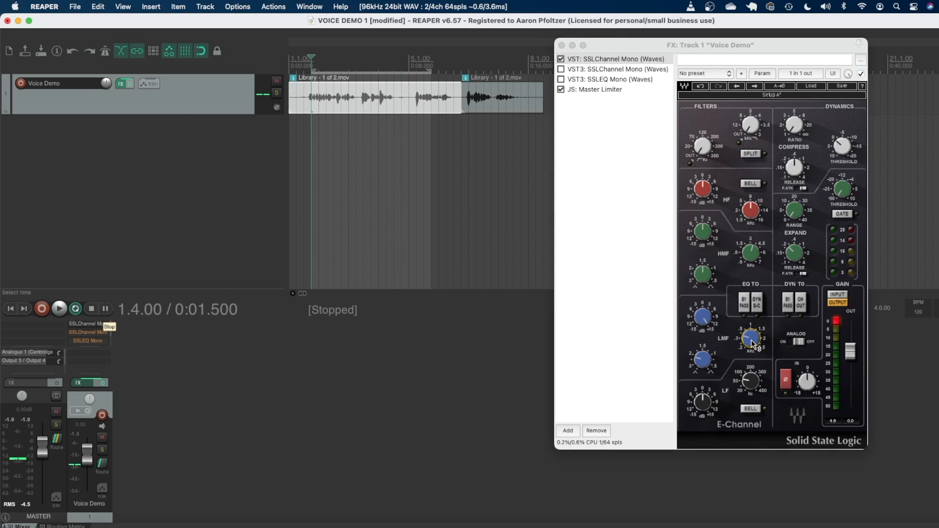
pyautogui.moveTo(704, 314)
pyautogui.click(706, 319)
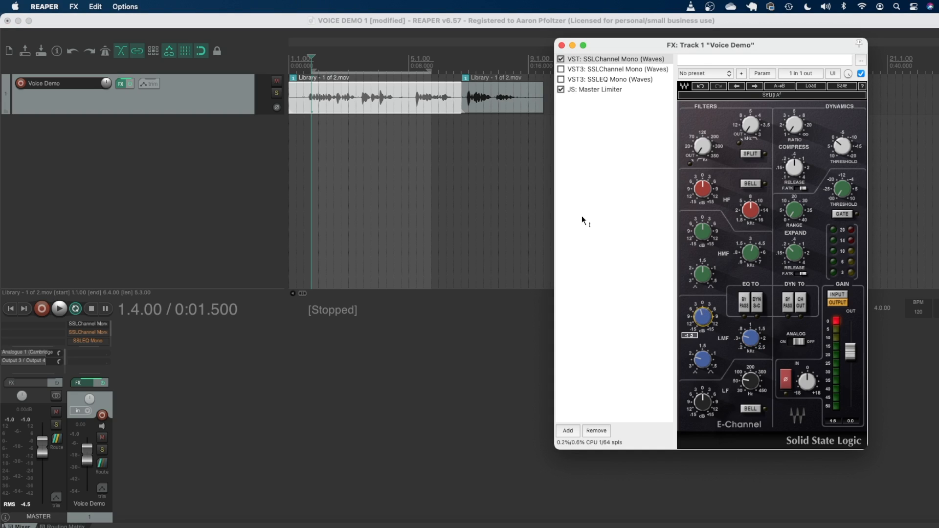
# Compare the looped voice section from 1.4.00 with the first SSLChannel Mono enabled and bypassed
pyautogui.click(310, 57)
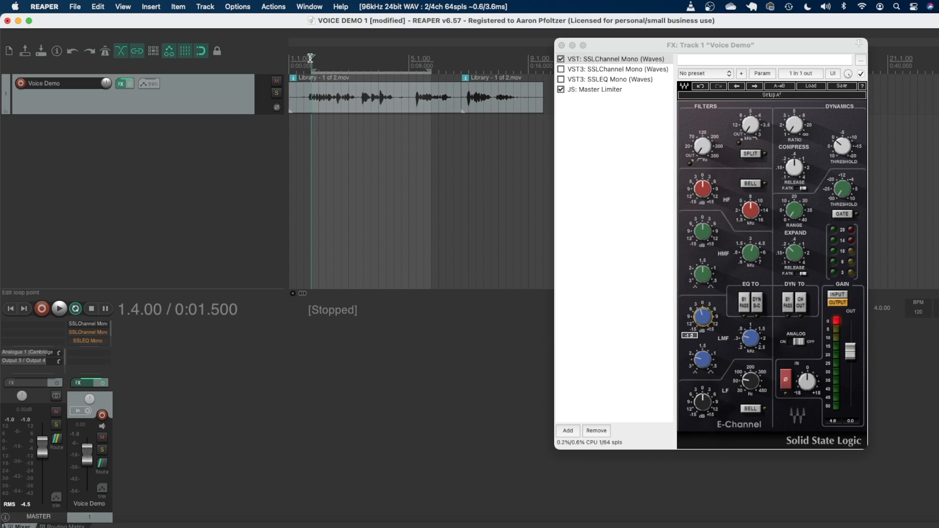
pyautogui.press('space')
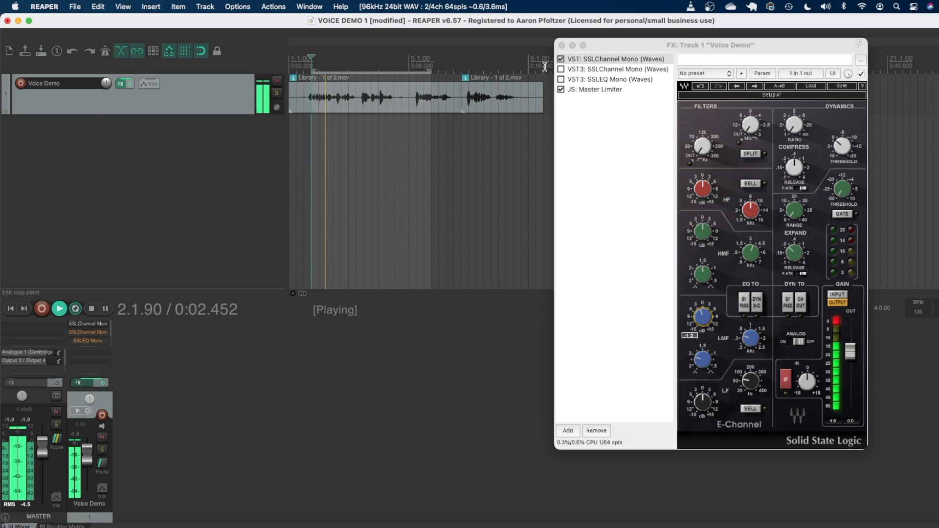
pyautogui.press('space')
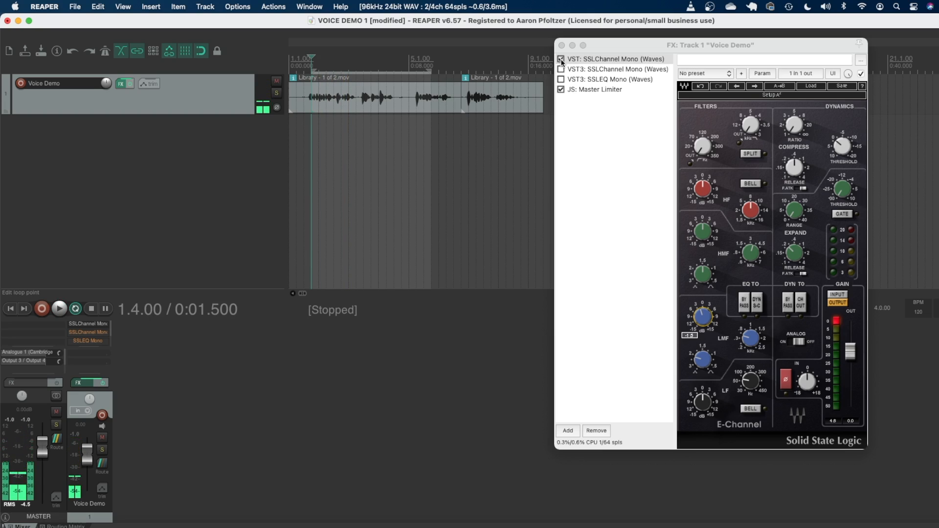
pyautogui.click(561, 59)
pyautogui.press('space')
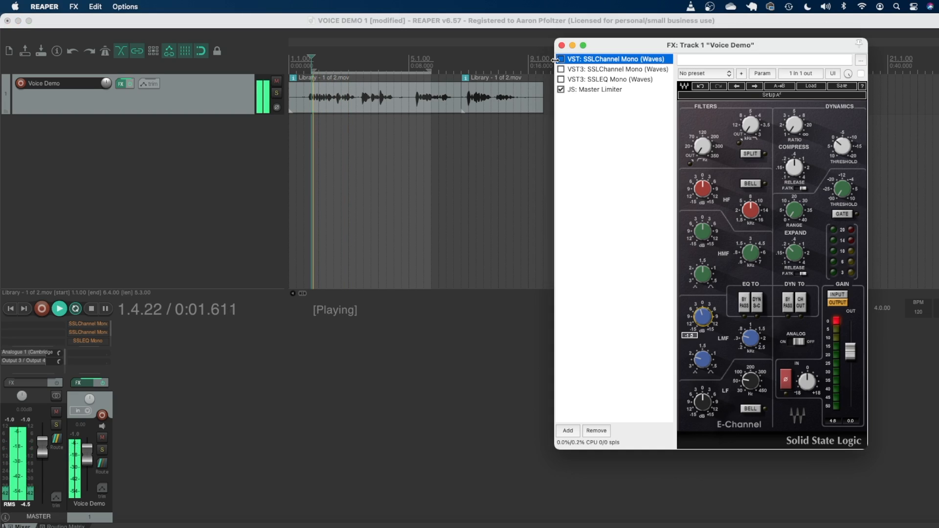
pyautogui.press('space')
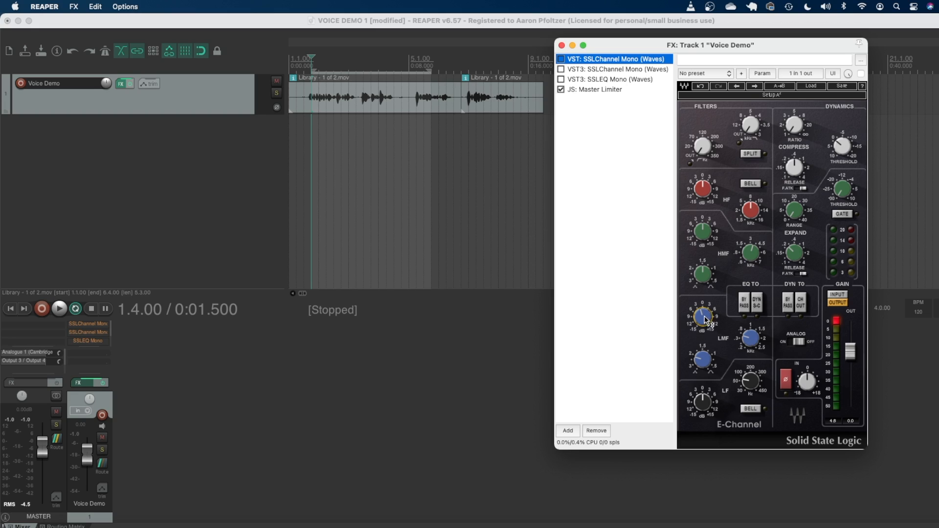
# Fine-tune the LMF cut and boost the HMF gain strongly in the first SSLChannel Mono
pyautogui.moveTo(704, 316); pyautogui.dragTo(704, 318)
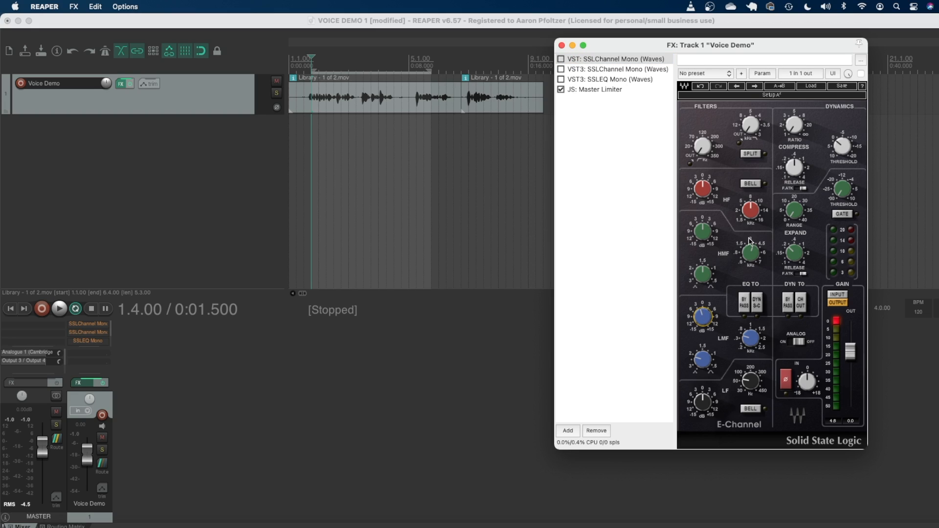
pyautogui.moveTo(714, 240)
pyautogui.click(707, 275)
pyautogui.click(313, 60)
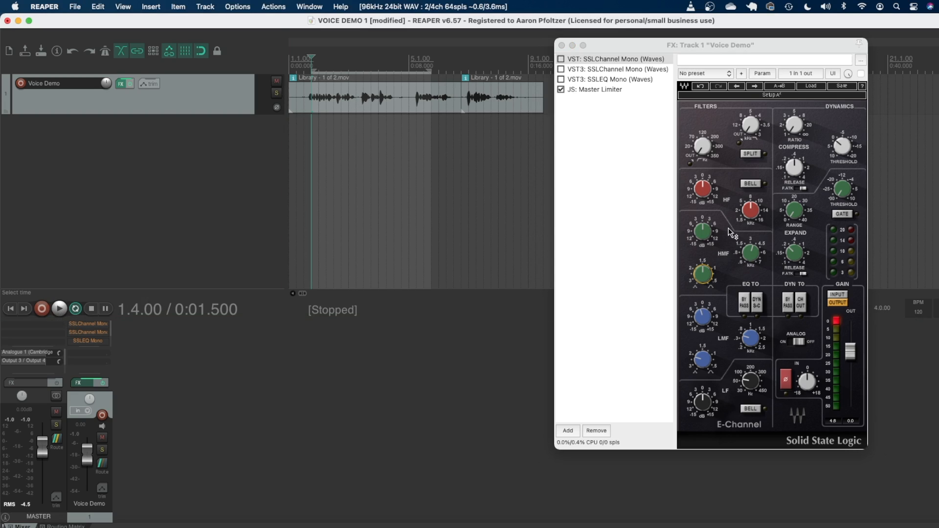
pyautogui.click(703, 231)
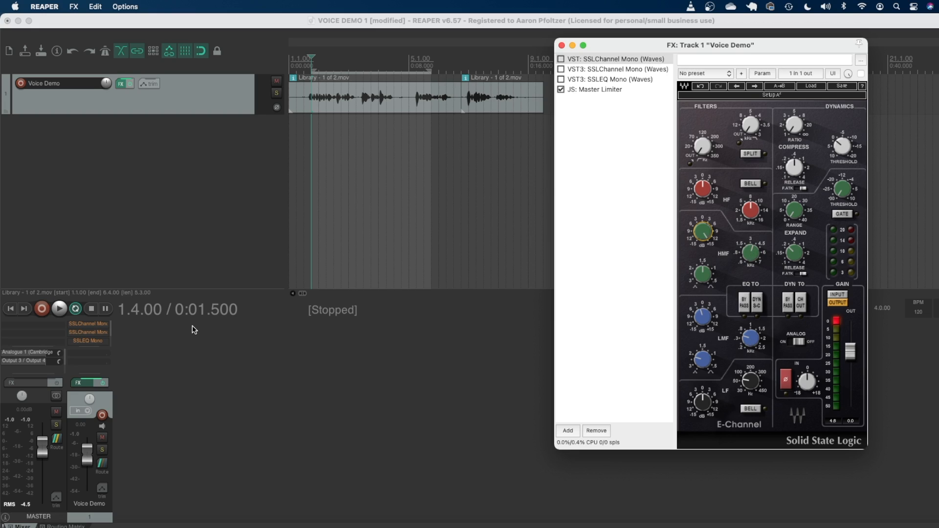
# Play the loop, re-enable the first SSLChannel Mono, and sweep the HMF frequency down to the lower part of its range
pyautogui.click(59, 309)
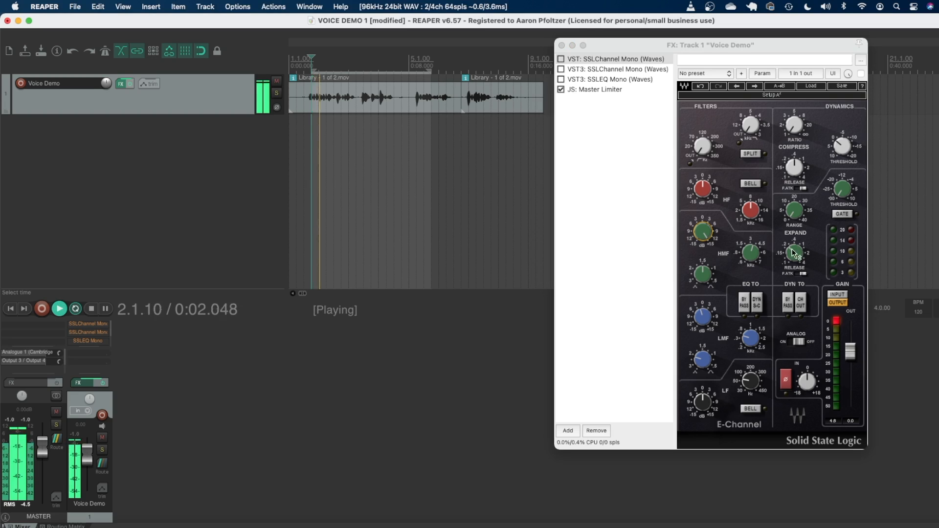
pyautogui.click(750, 252)
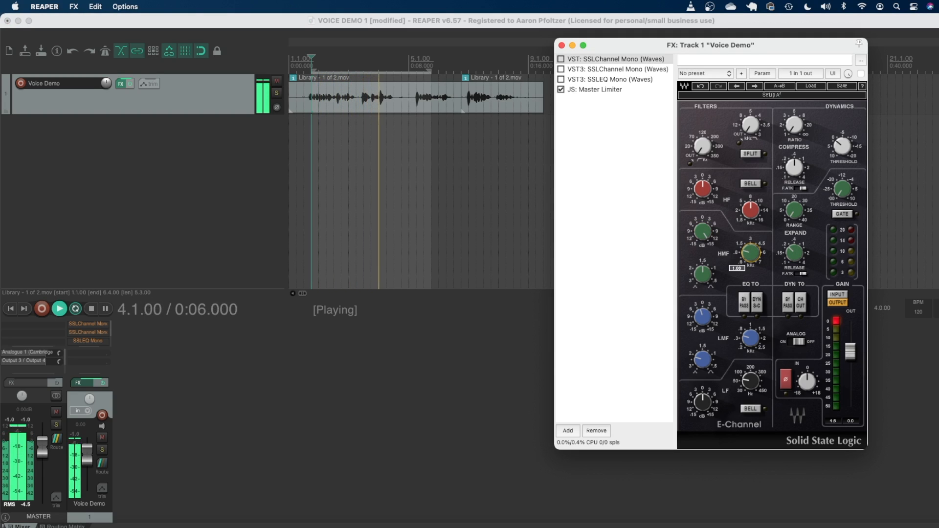
pyautogui.click(561, 59)
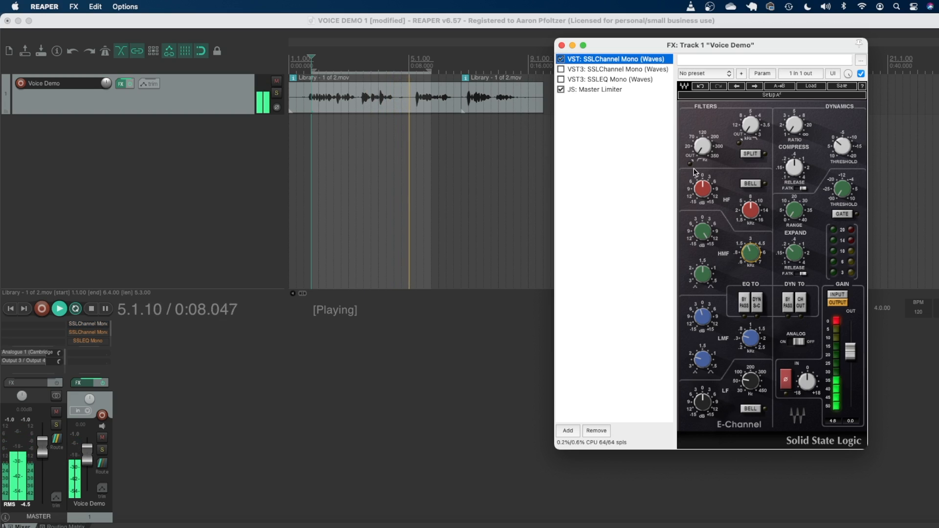
pyautogui.moveTo(751, 253); pyautogui.dragTo(750, 294)
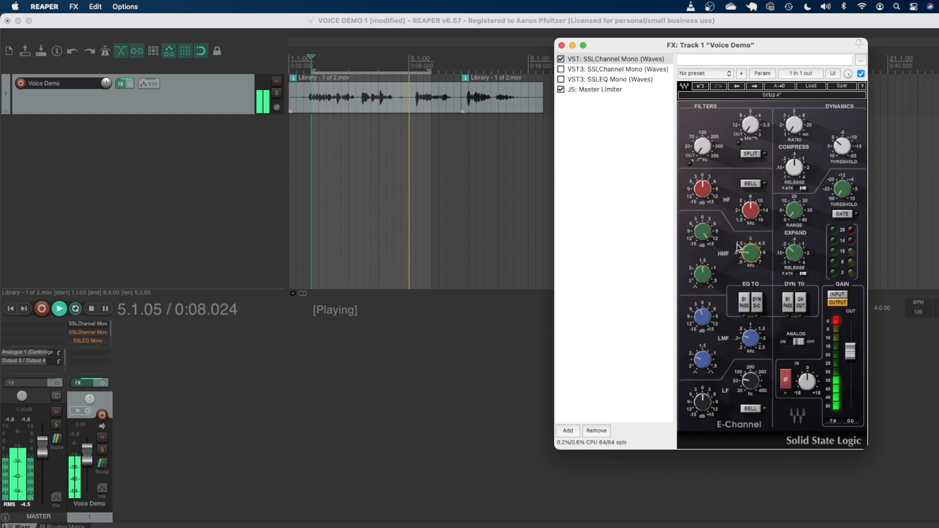
# Turn the HMF gain down to a slight cut, adjust the HMF bandwidth, and stop playback
pyautogui.moveTo(705, 231); pyautogui.dragTo(705, 237)
pyautogui.moveTo(703, 274); pyautogui.dragTo(703, 275)
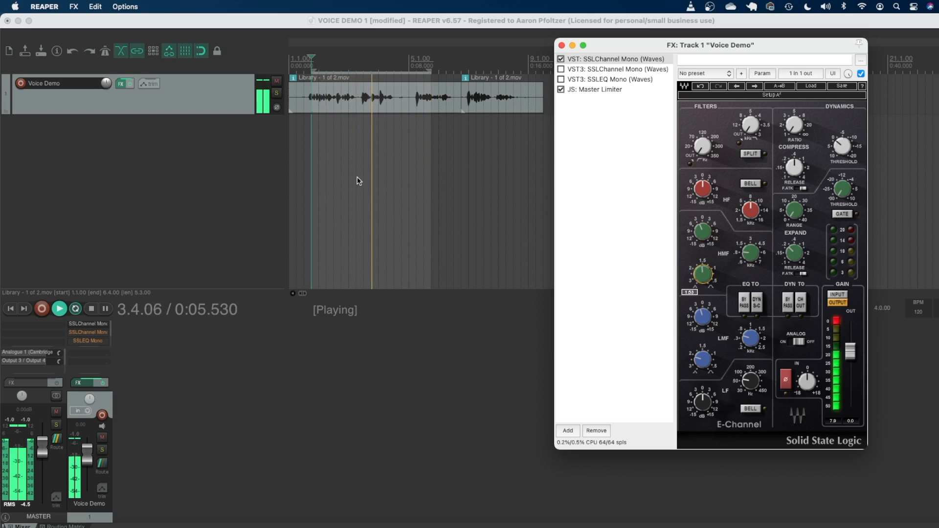
pyautogui.click(91, 310)
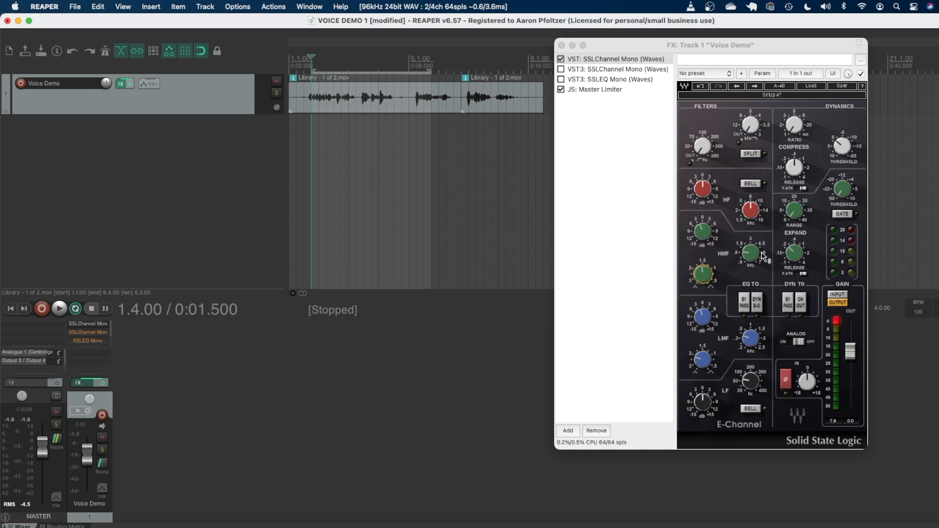
pyautogui.click(744, 259)
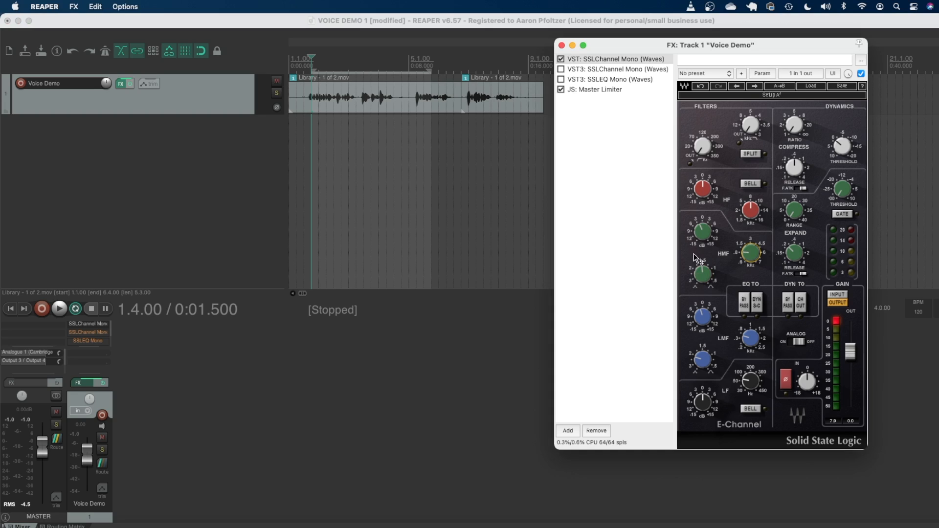
pyautogui.moveTo(704, 225); pyautogui.dragTo(705, 226)
pyautogui.click(703, 228)
pyautogui.moveTo(757, 254)
# Boost the HF gain slightly and raise the HF frequency toward the upper end of its range
pyautogui.moveTo(705, 190)
pyautogui.moveTo(704, 187); pyautogui.dragTo(703, 186)
pyautogui.click(750, 214)
pyautogui.click(703, 187)
pyautogui.click(750, 211)
pyautogui.click(703, 187)
pyautogui.click(700, 201)
# Engage the low-pass filter and set the high-pass filter to about 28 Hz
pyautogui.click(750, 125)
pyautogui.click(313, 60)
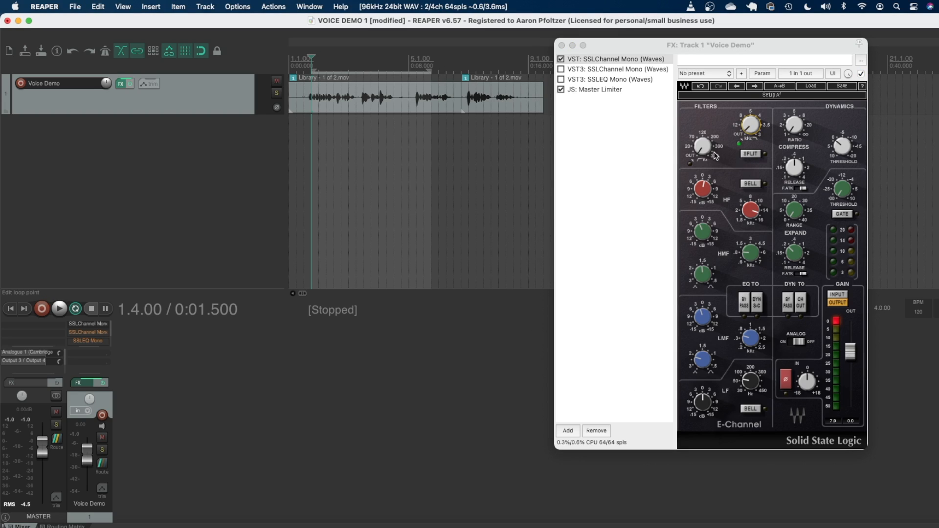
pyautogui.moveTo(705, 146); pyautogui.dragTo(706, 142)
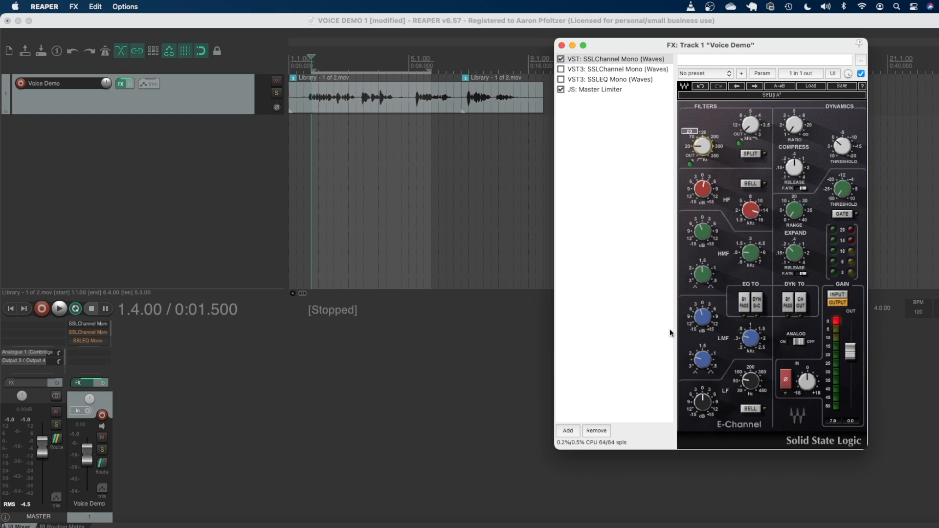
pyautogui.click(700, 148)
# Play the loop from 1.4.00, set the low-pass filter to about 19 kHz, and stop playback
pyautogui.click(311, 56)
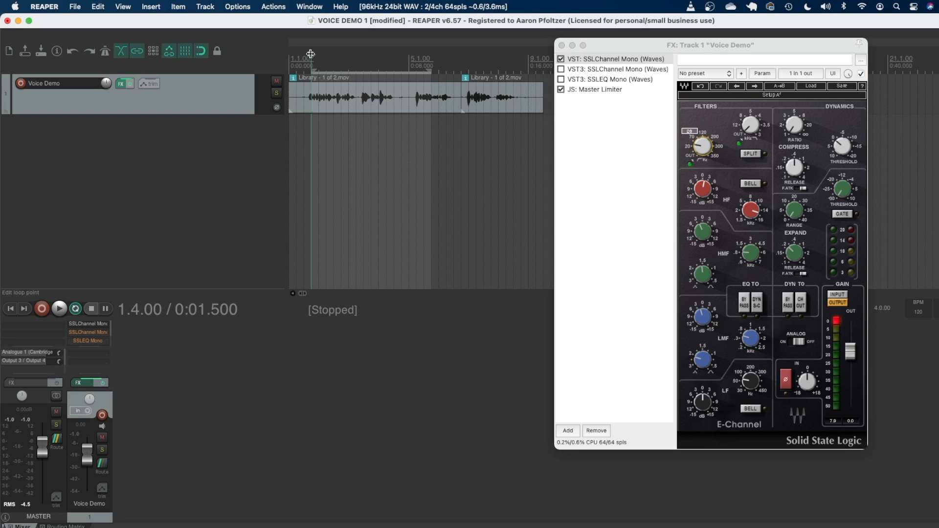
pyautogui.press('space')
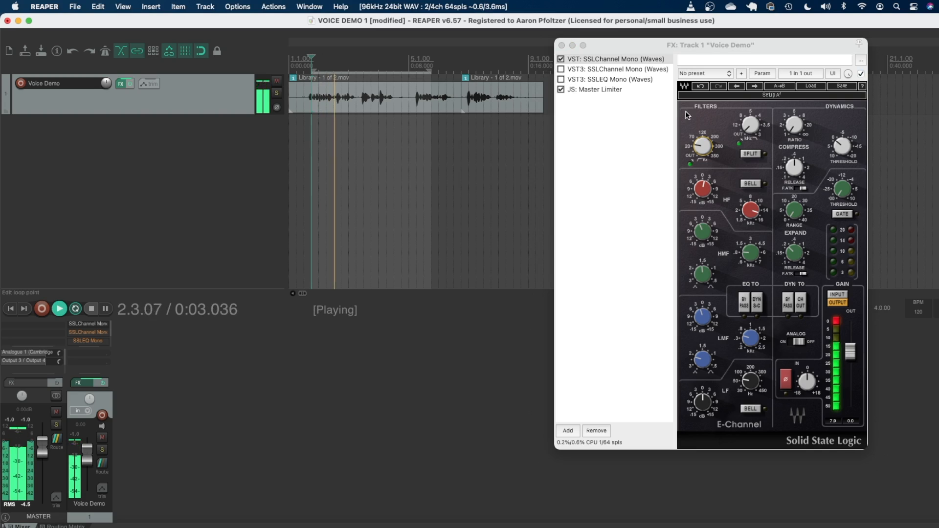
pyautogui.click(750, 125)
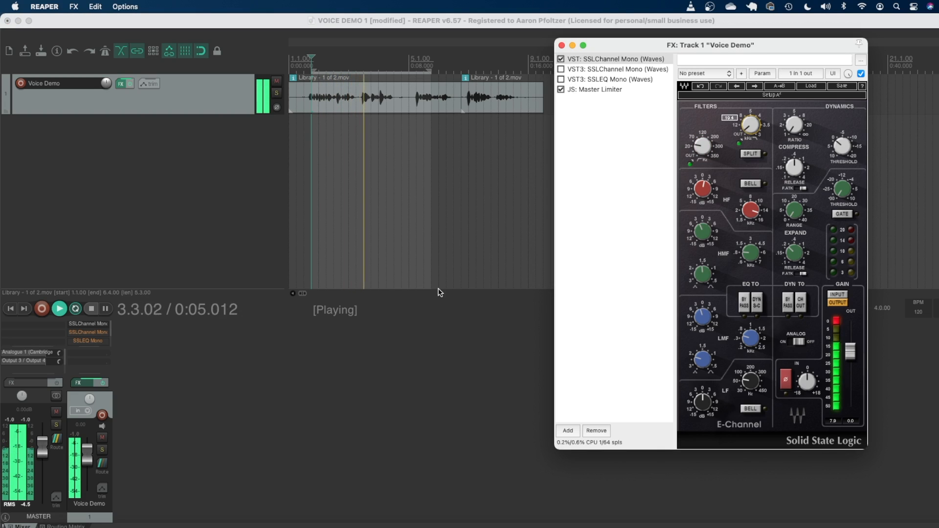
pyautogui.click(87, 311)
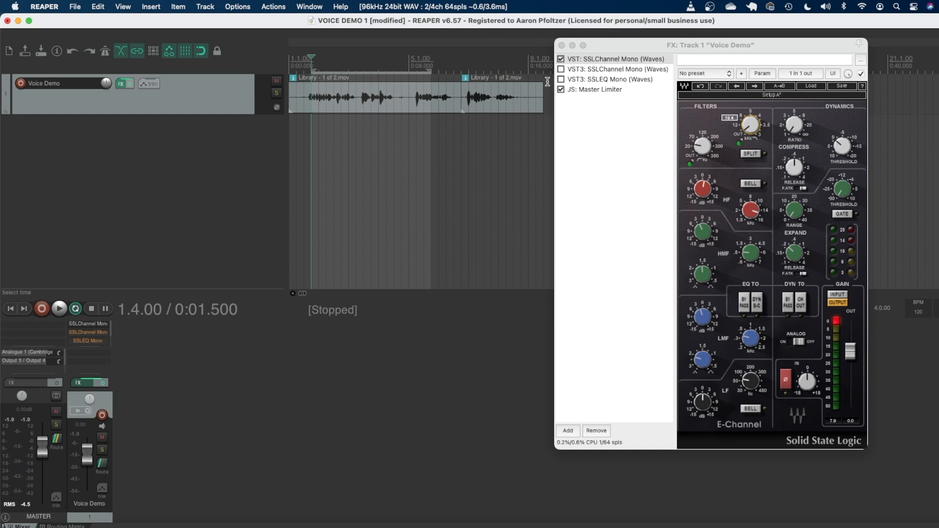
# Play the loop while bypassing and re-enabling the first SSLChannel Mono to compare the full EQ, and stop playback
pyautogui.click(59, 309)
pyautogui.click(561, 60)
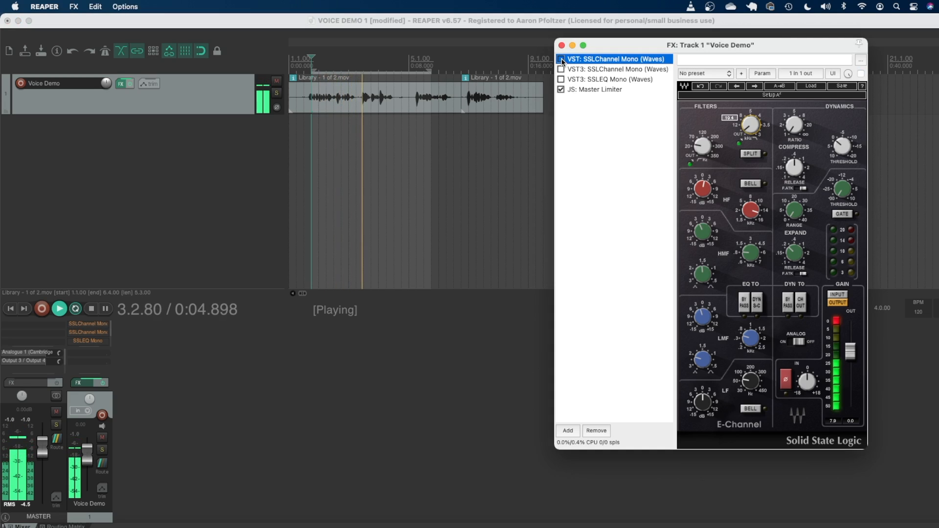
pyautogui.click(561, 59)
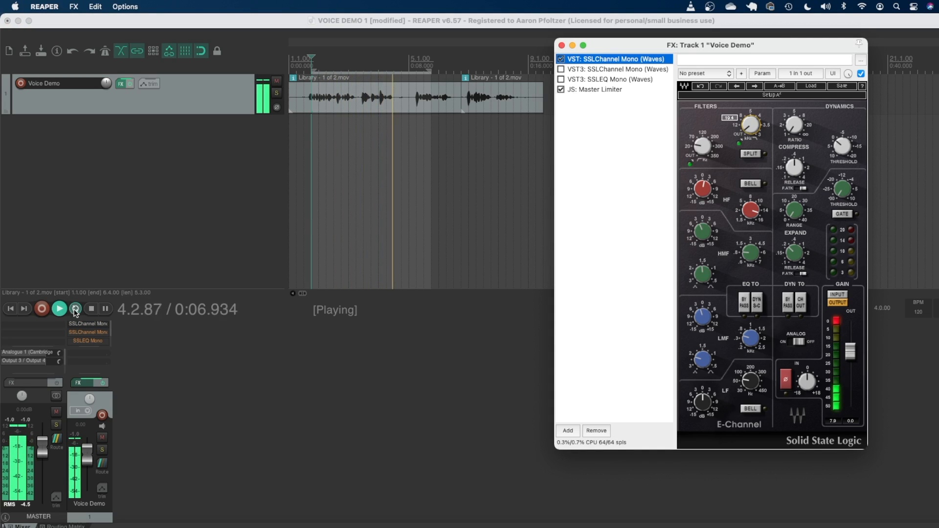
pyautogui.click(91, 309)
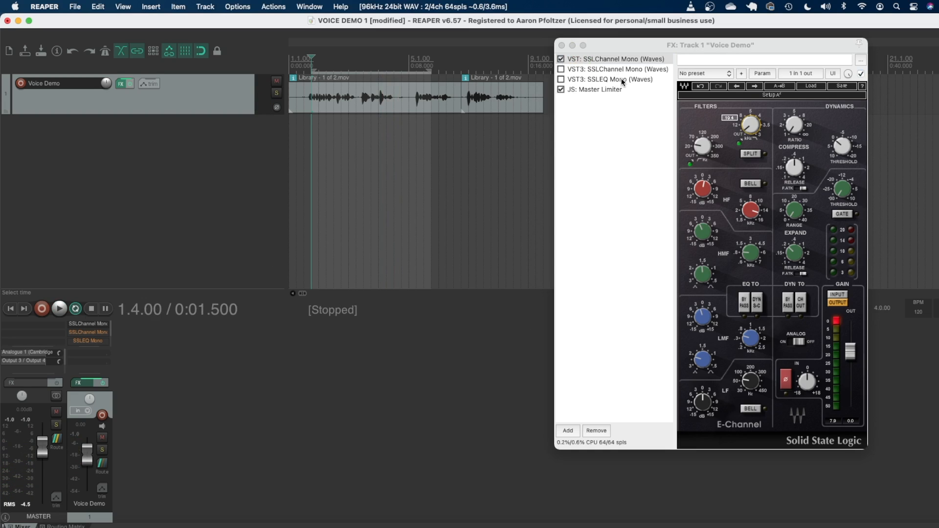
# Reposition the FX window and raise the compressor ratio to a low setting
pyautogui.moveTo(684, 45); pyautogui.dragTo(671, 45)
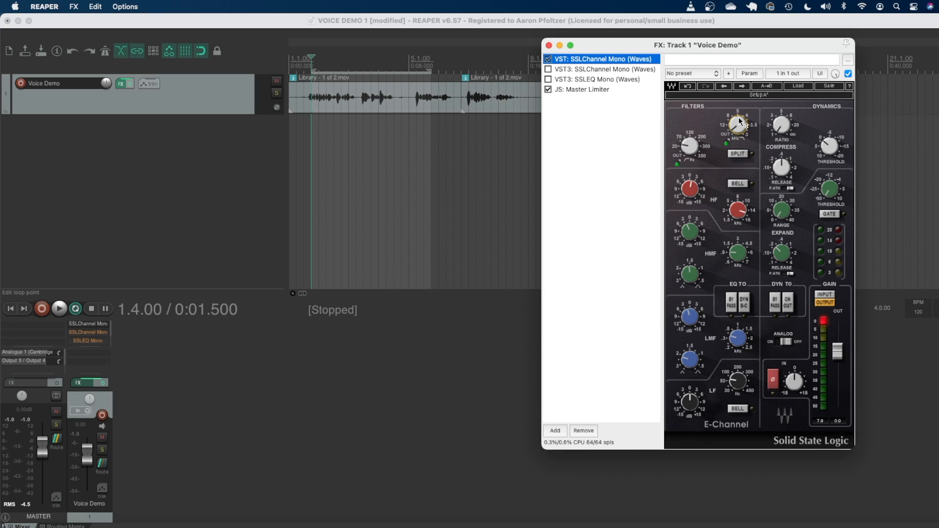
pyautogui.moveTo(652, 45); pyautogui.dragTo(656, 38)
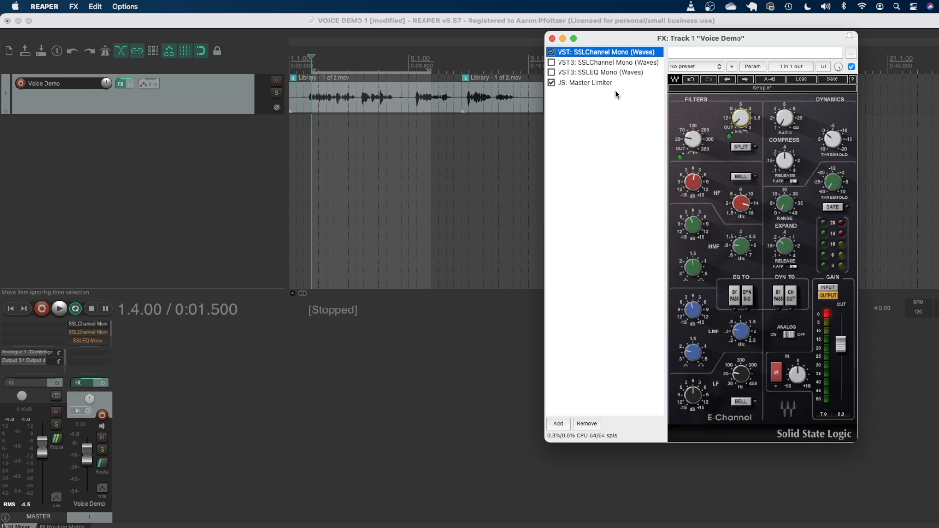
pyautogui.click(785, 118)
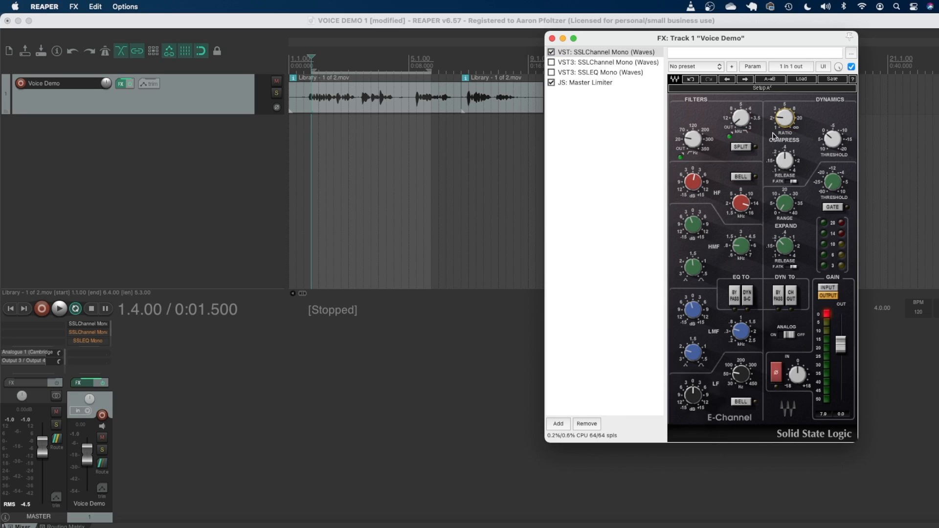
pyautogui.moveTo(739, 42); pyautogui.dragTo(732, 42)
pyautogui.click(783, 119)
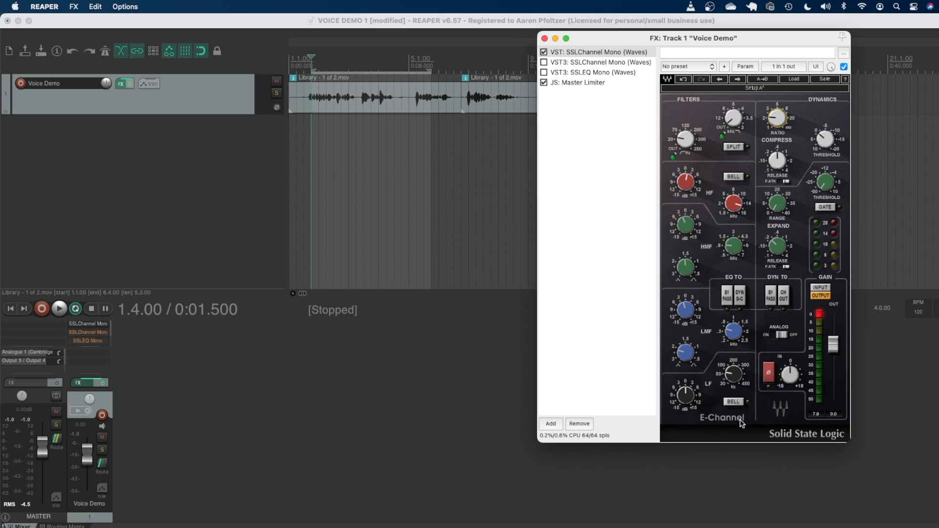
# Lower the compressor threshold strongly, set its release to about 0.3 s, and play the loop from 1.4.00
pyautogui.moveTo(826, 139); pyautogui.dragTo(826, 152)
pyautogui.click(777, 160)
pyautogui.click(312, 47)
pyautogui.press('space')
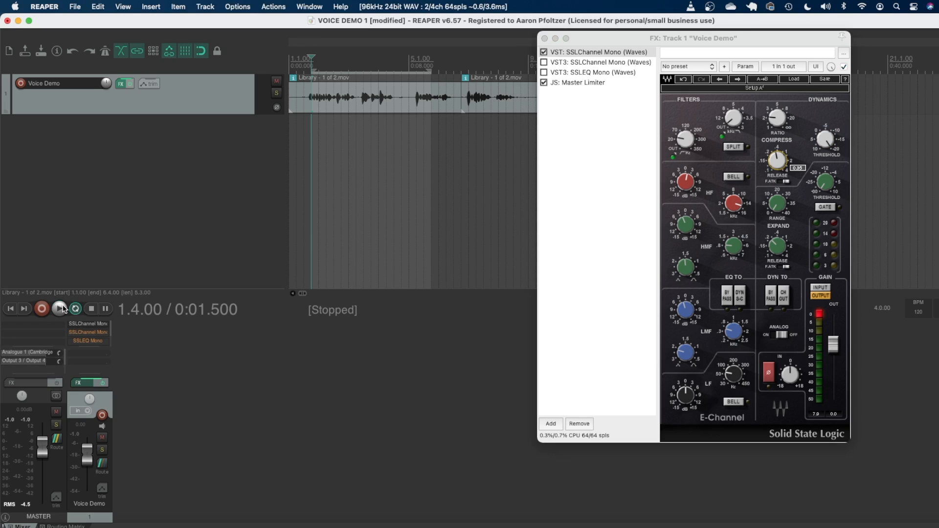
# Shorten the compressor release and raise its threshold somewhat while the loop plays, and stop playback
pyautogui.moveTo(778, 160)
pyautogui.mouseDown()
pyautogui.moveTo(778, 147)
pyautogui.moveTo(777, 164)
pyautogui.mouseUp()
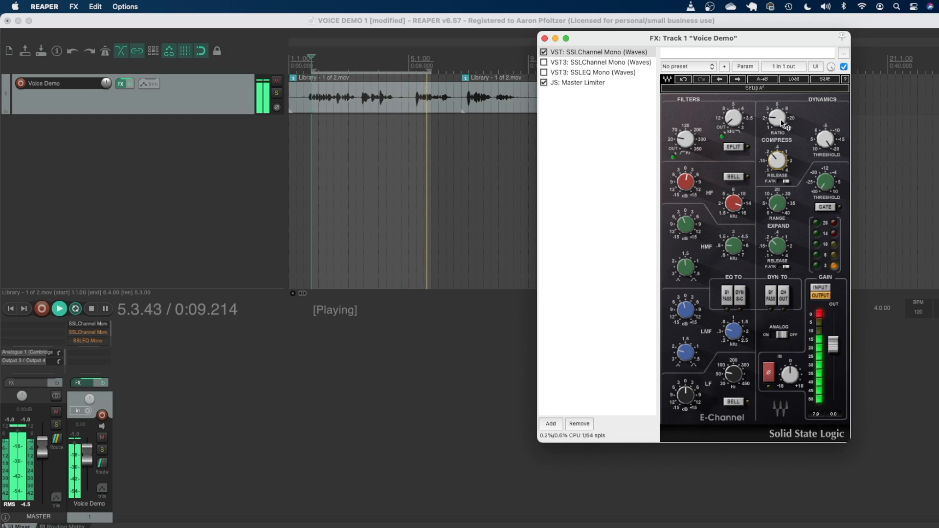
pyautogui.moveTo(835, 142); pyautogui.dragTo(834, 145)
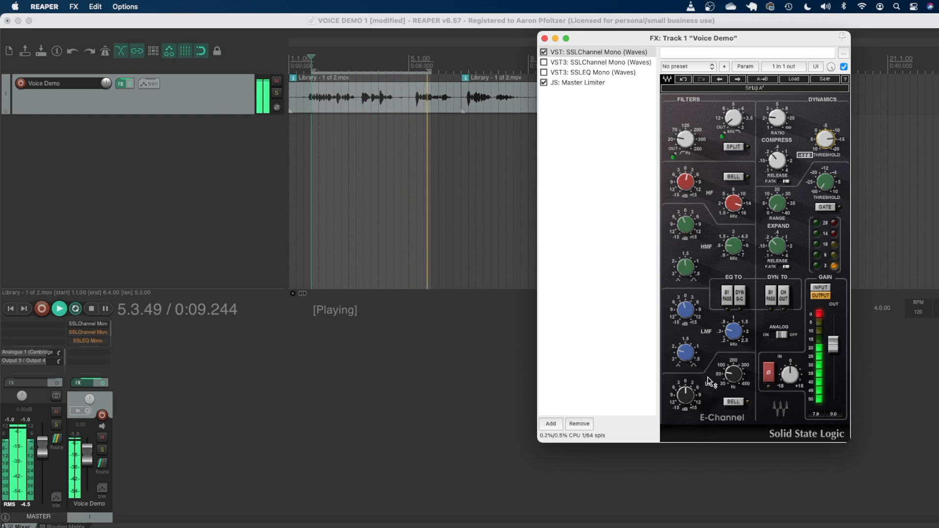
pyautogui.click(91, 310)
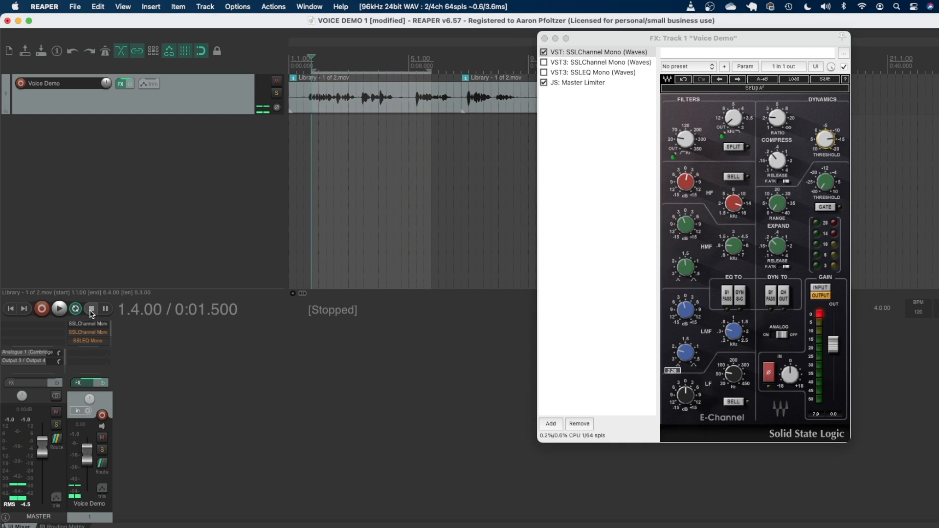
# Clear the output clip meter, enable the gate on the first SSLChannel Mono, and play the loop from 1.4.00
pyautogui.click(831, 146)
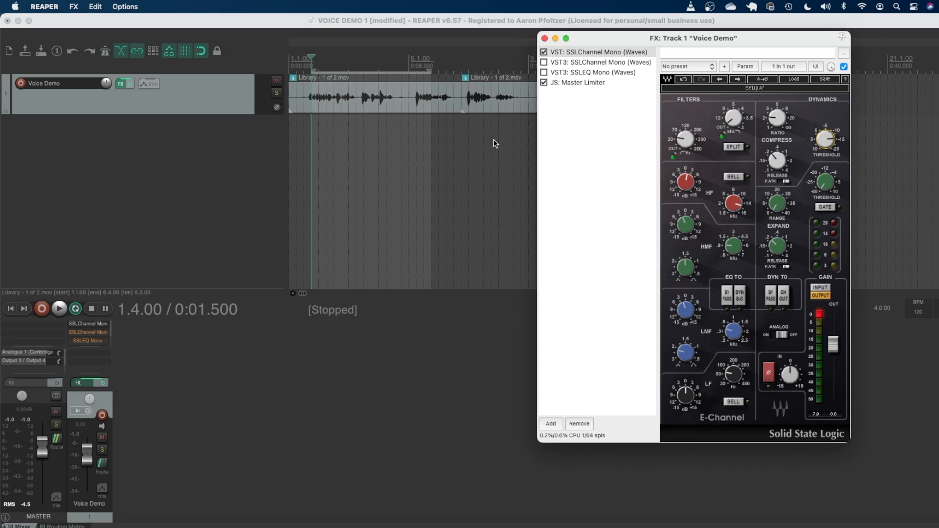
pyautogui.click(820, 314)
pyautogui.click(826, 208)
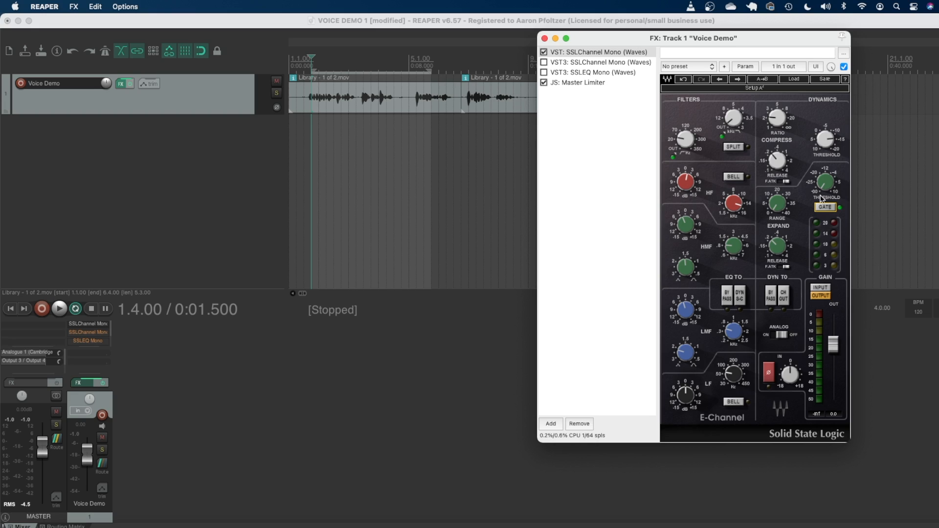
pyautogui.click(312, 54)
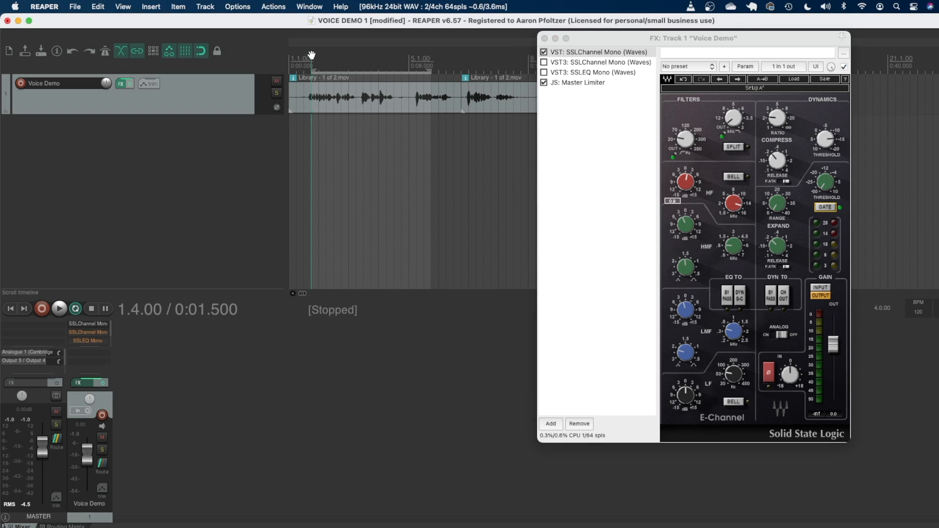
pyautogui.press('space')
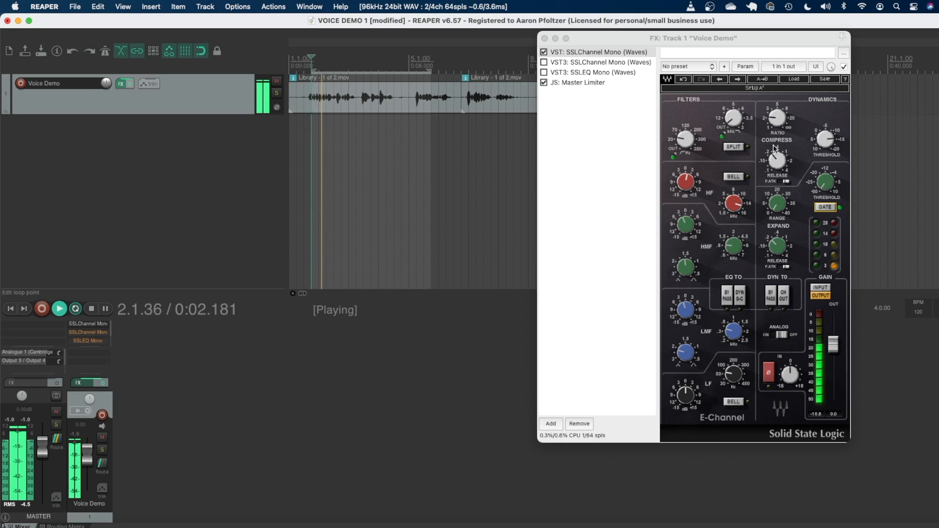
# Raise the gate threshold strongly, lower it slightly, and adjust the gate range while the loop plays
pyautogui.moveTo(825, 183); pyautogui.dragTo(825, 141)
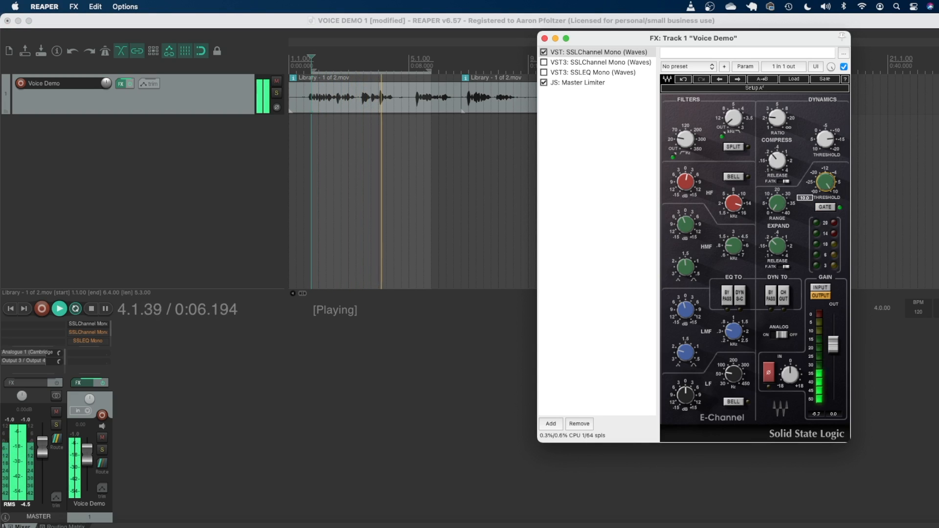
pyautogui.moveTo(777, 204); pyautogui.dragTo(777, 197)
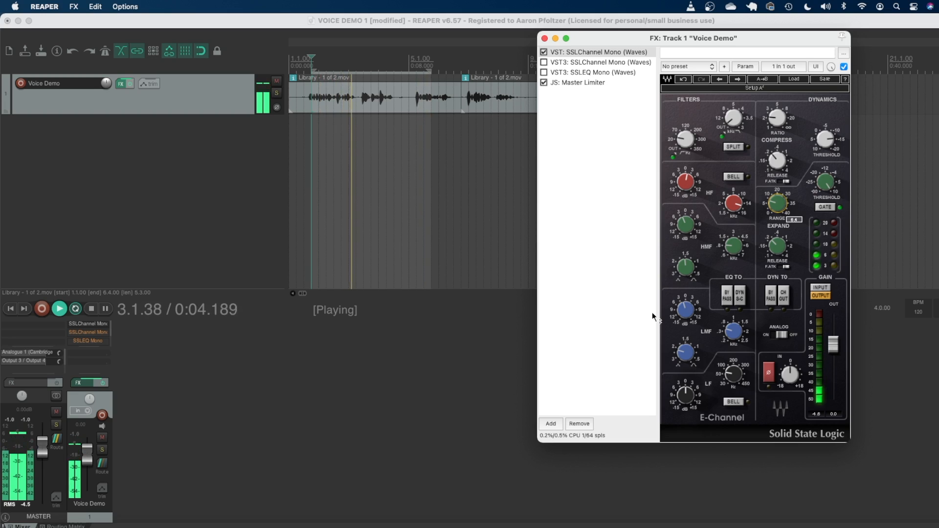
pyautogui.moveTo(825, 185); pyautogui.dragTo(825, 191)
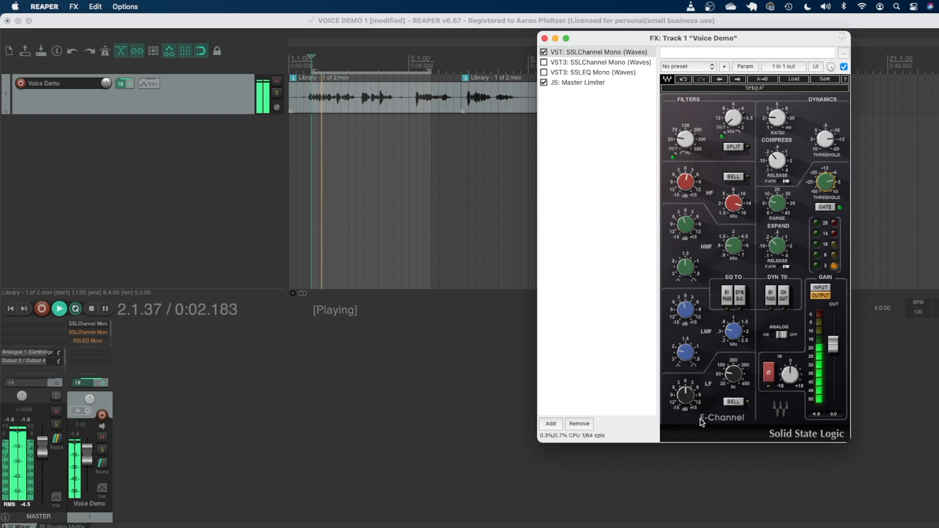
pyautogui.click(777, 202)
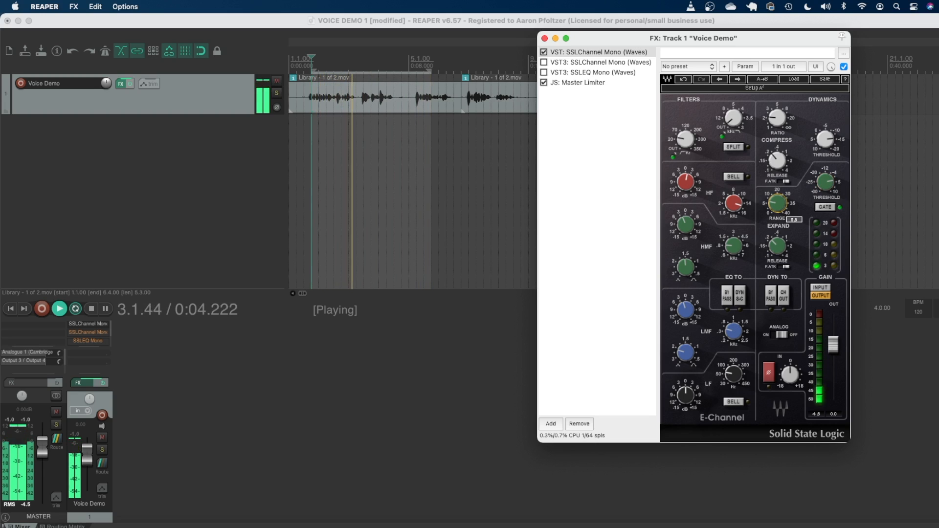
# Try the expander's fast attack switch and release control while the loop plays, and stop playback
pyautogui.click(785, 267)
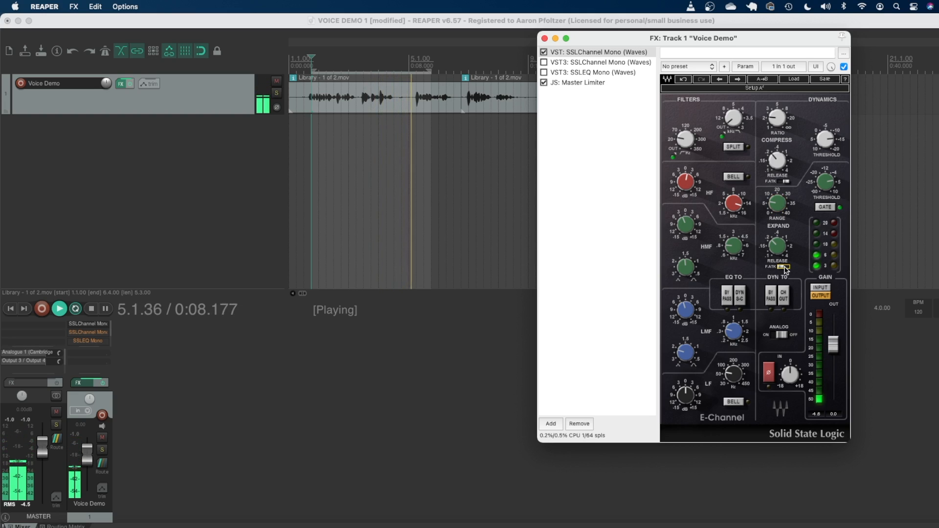
pyautogui.click(785, 268)
pyautogui.click(777, 246)
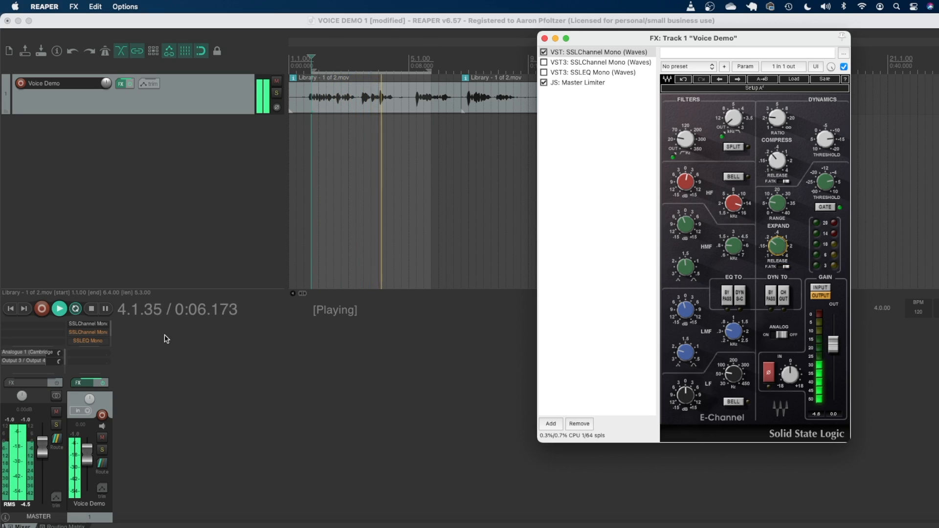
pyautogui.click(91, 309)
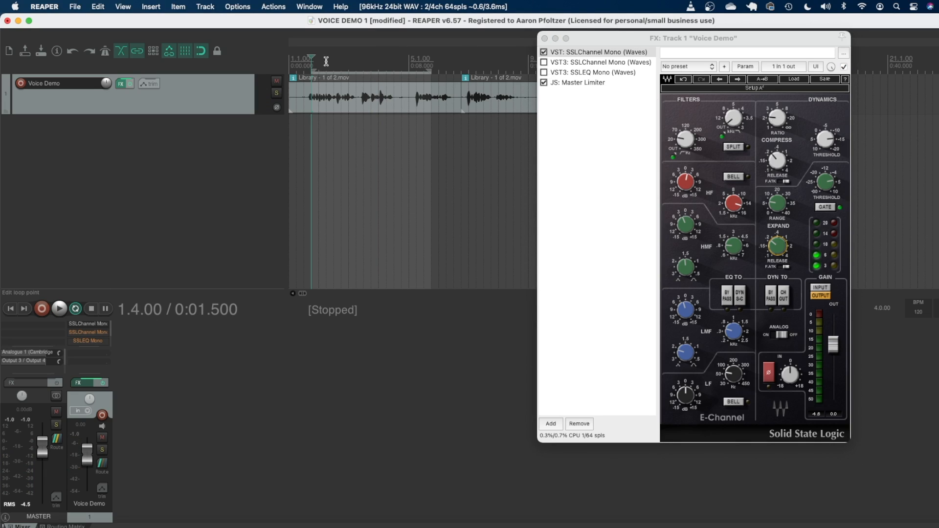
# Play the loop with the first SSLChannel Mono bypassed and re-enabled to compare the gated and compressed voice, and stop playback
pyautogui.click(544, 53)
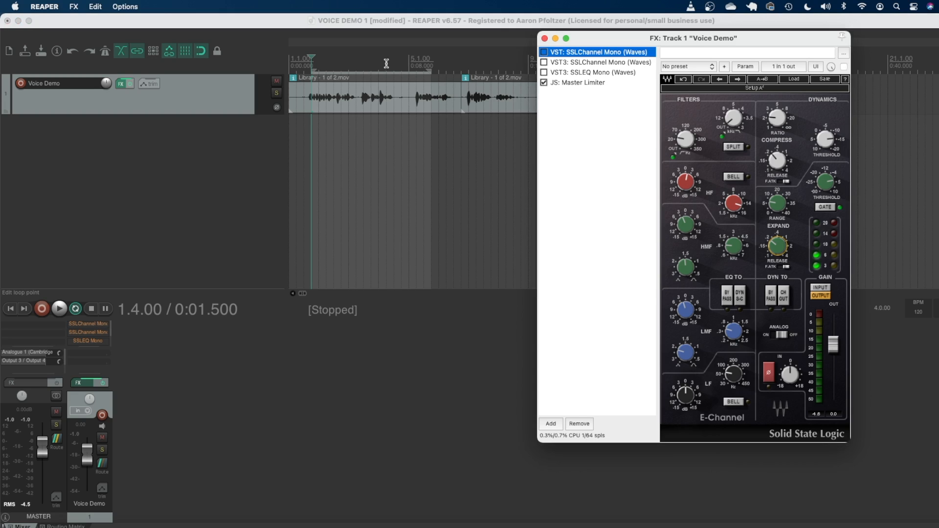
pyautogui.click(252, 228)
pyautogui.press('space')
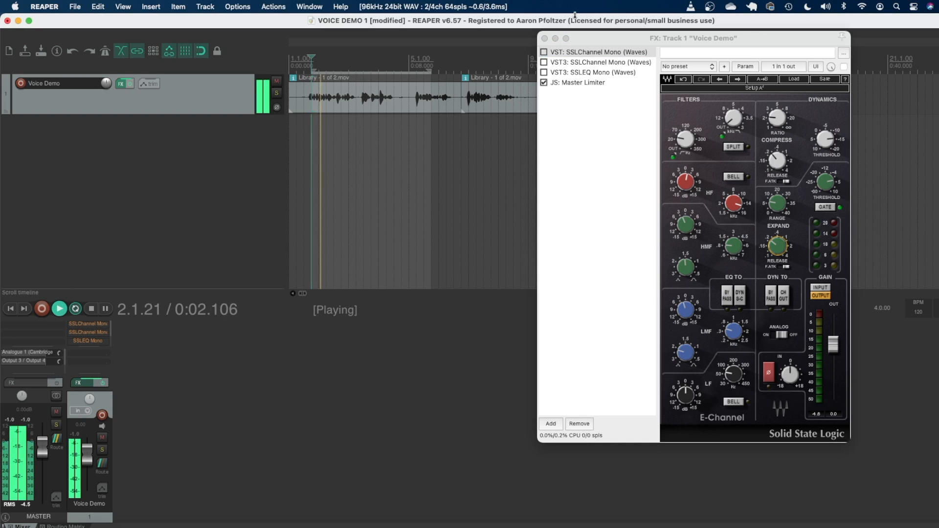
pyautogui.click(91, 308)
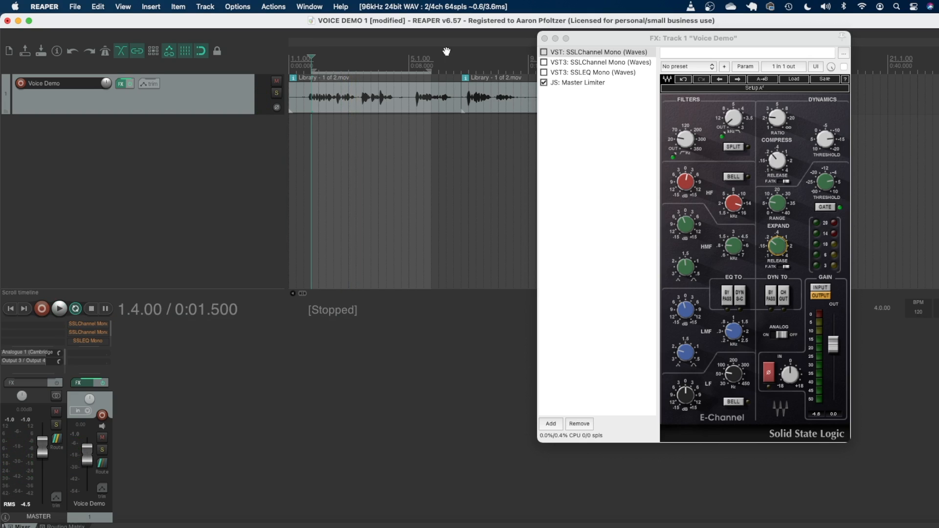
pyautogui.click(543, 52)
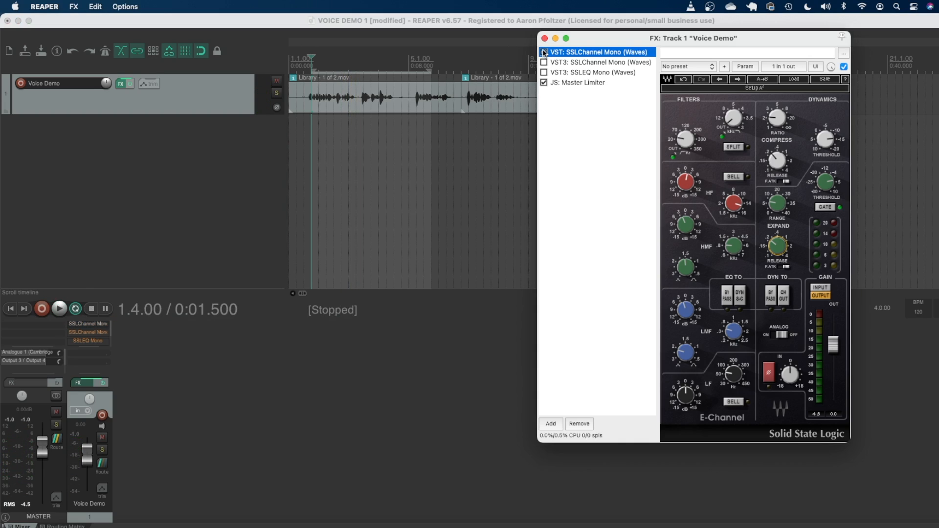
pyautogui.click(58, 310)
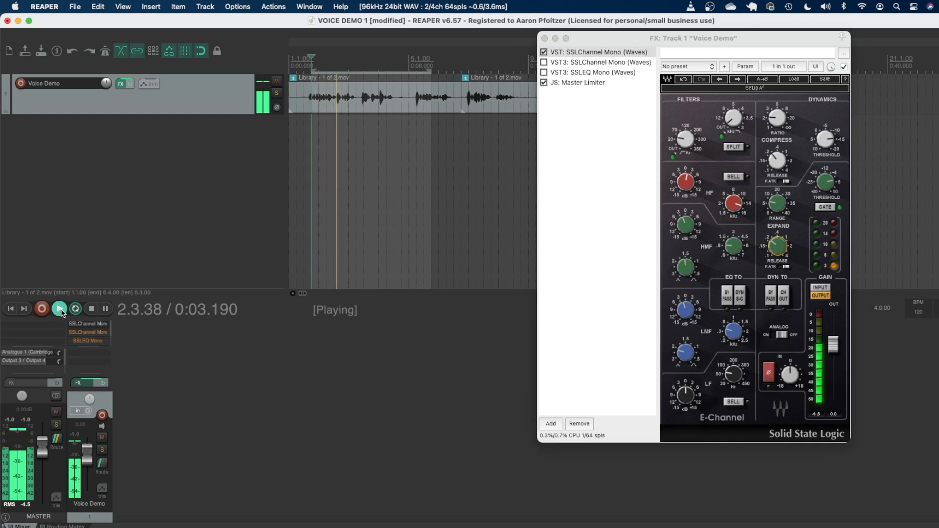
pyautogui.click(91, 309)
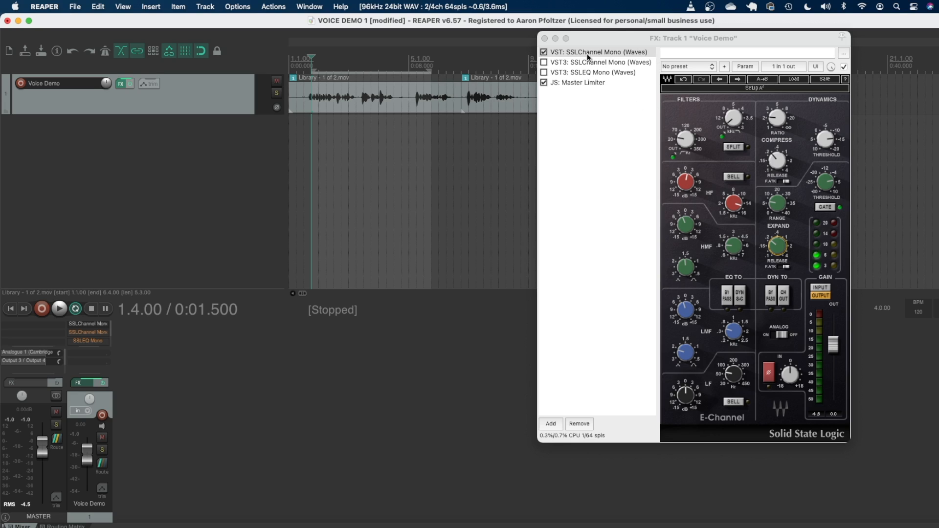
# Show the SSLEQ Mono interface and reposition the FX window to examine its EQ bands
pyautogui.click(581, 35)
pyautogui.moveTo(581, 34); pyautogui.dragTo(577, 34)
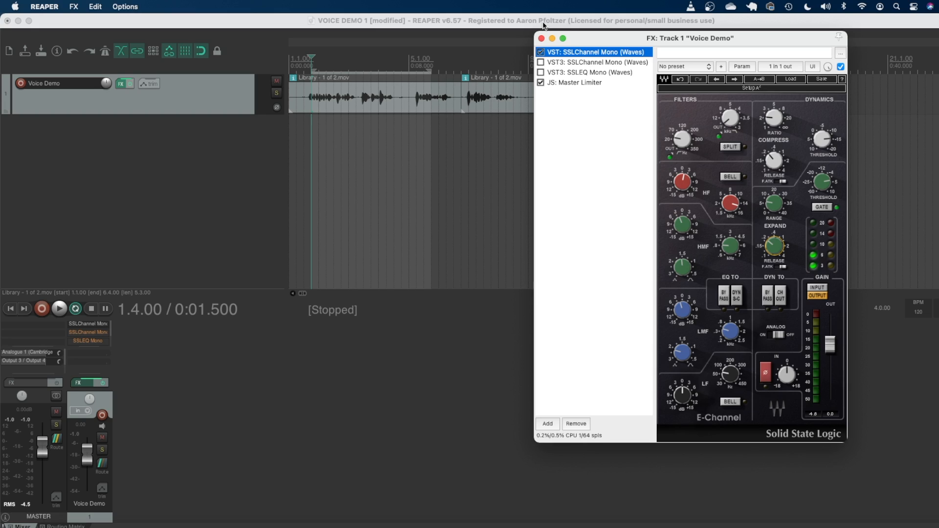
pyautogui.click(565, 71)
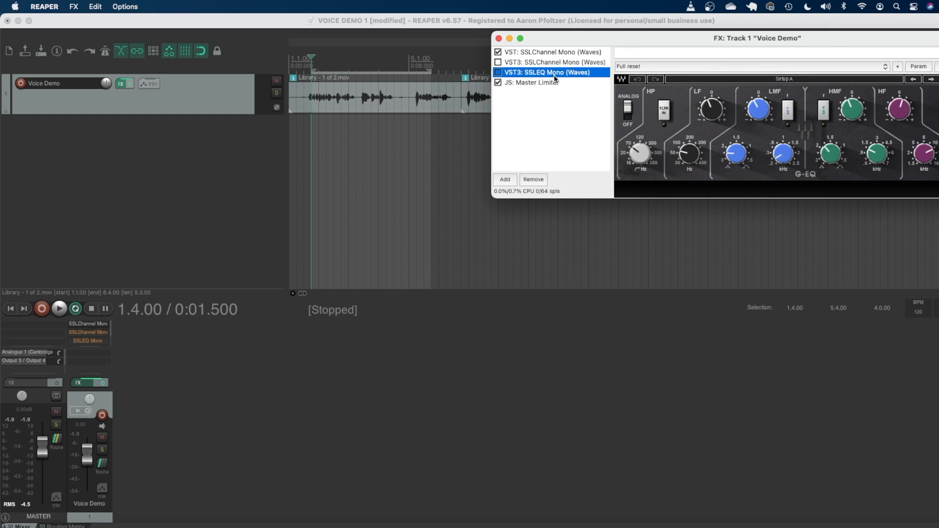
pyautogui.moveTo(670, 39); pyautogui.dragTo(641, 41)
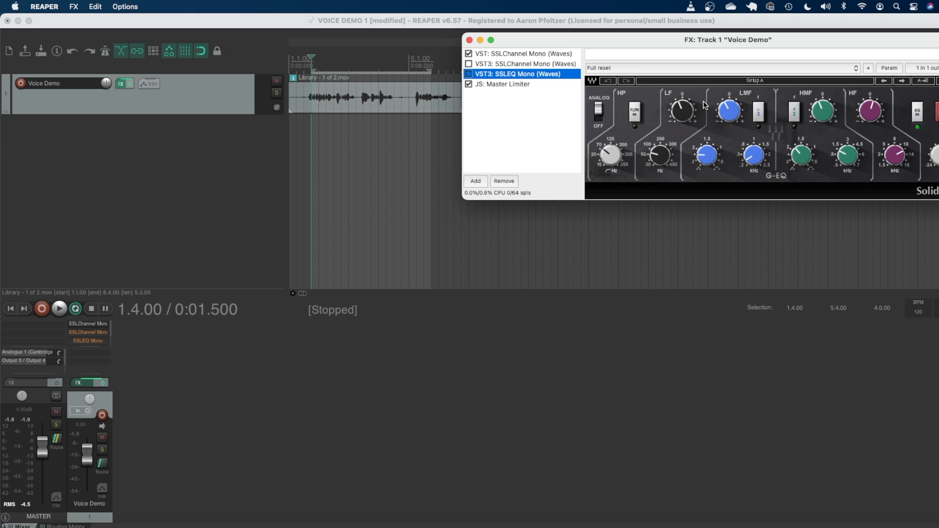
pyautogui.moveTo(681, 111)
pyautogui.moveTo(841, 109)
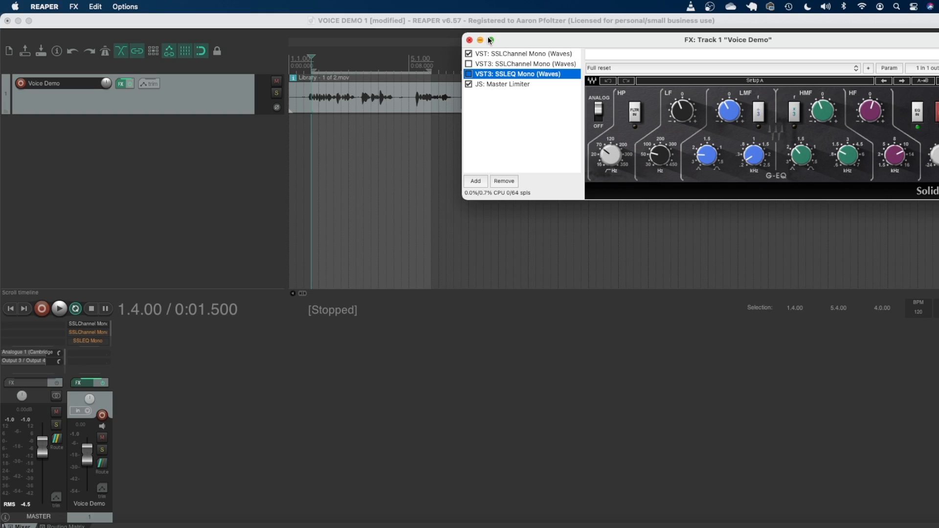
pyautogui.moveTo(489, 36); pyautogui.dragTo(517, 37)
pyautogui.click(517, 98)
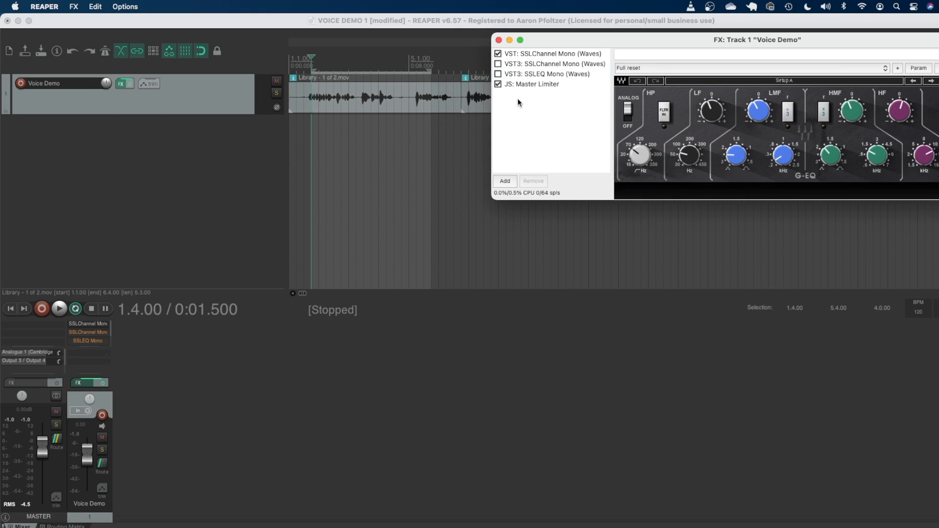
# Duplicate the SSLEQ Mono in the FX chain by copying and pasting it before the Master Limiter
pyautogui.rightClick(522, 73)
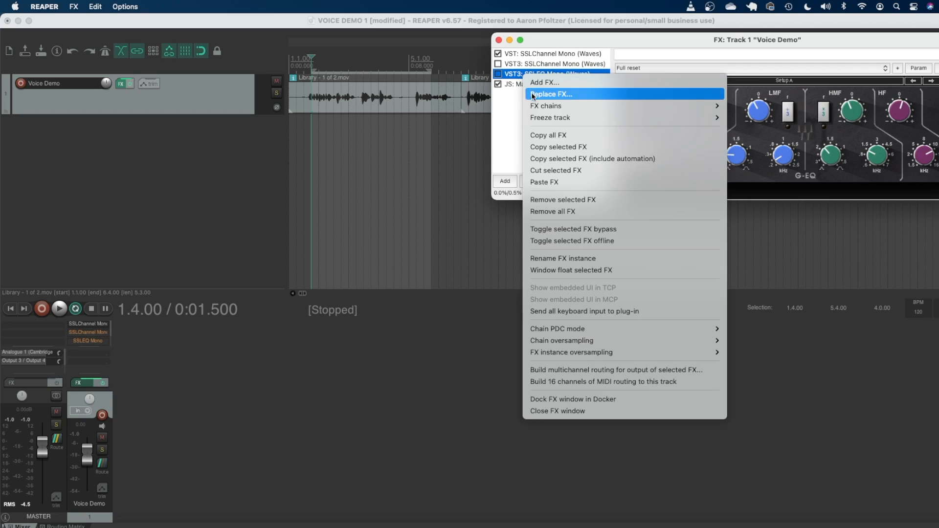
pyautogui.click(541, 147)
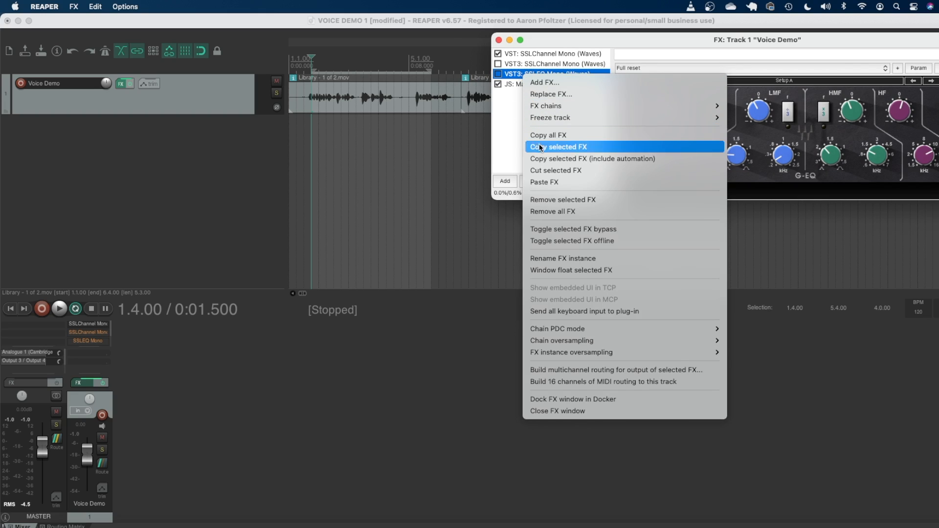
pyautogui.rightClick(526, 119)
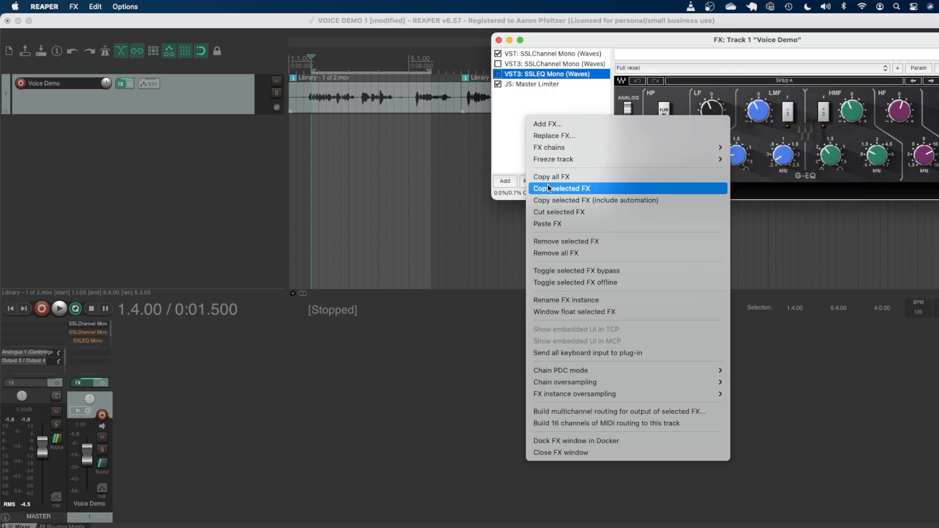
pyautogui.click(556, 224)
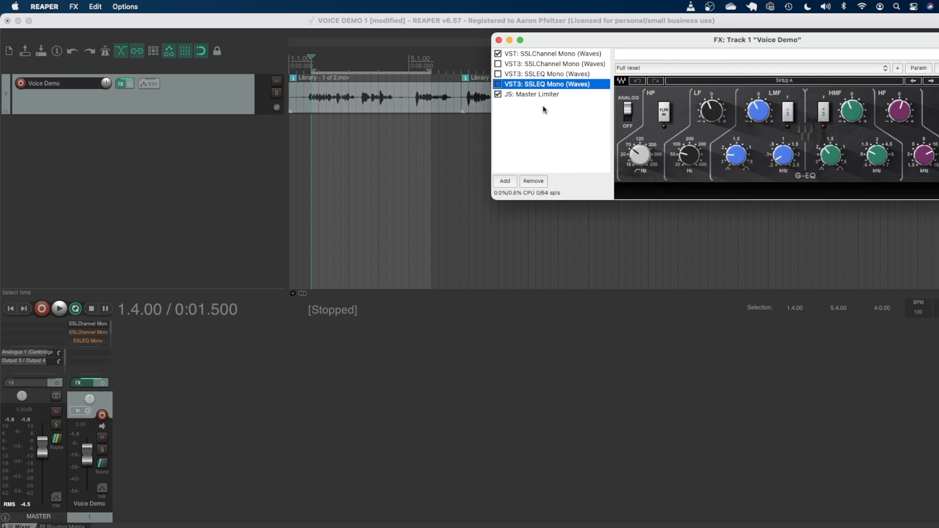
# Play the loop with the first SSLEQ Mono bypassed, enable it, play again to compare, and stop playback
pyautogui.click(501, 75)
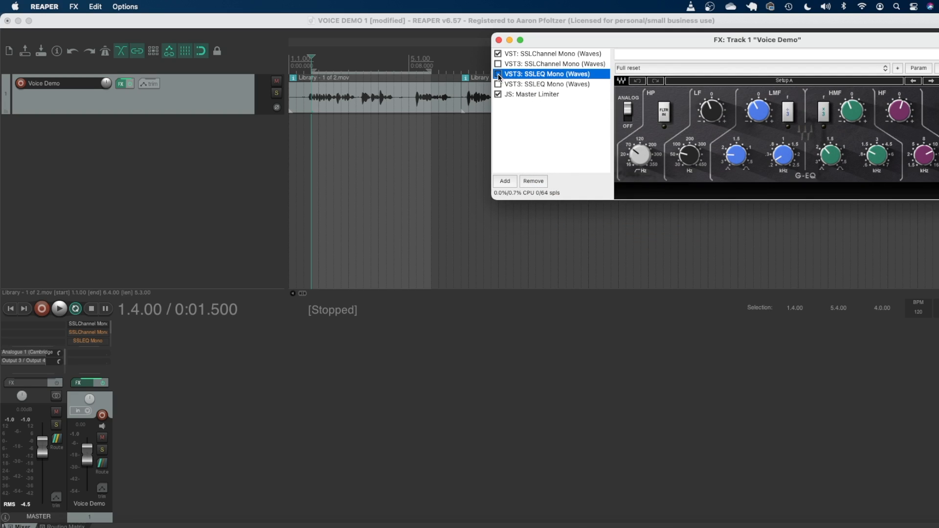
pyautogui.click(310, 52)
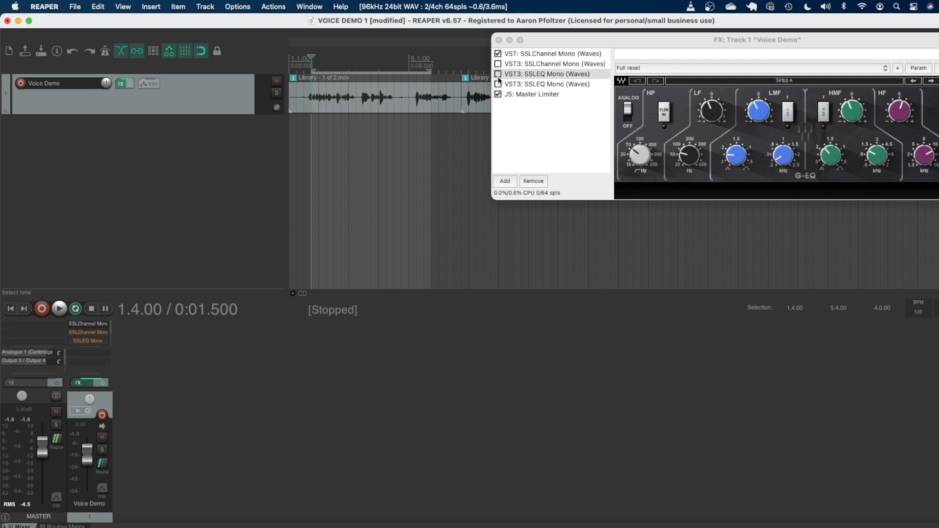
pyautogui.press('space')
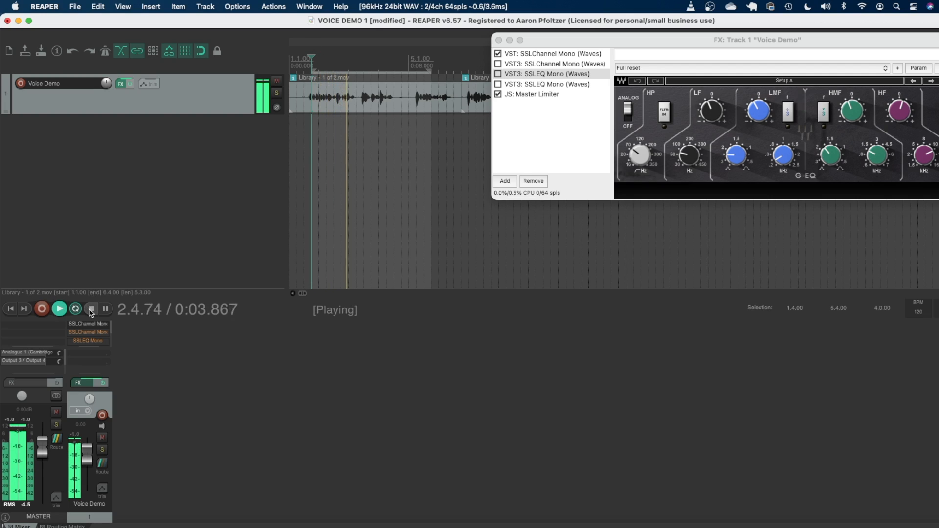
pyautogui.press('space')
pyautogui.click(498, 73)
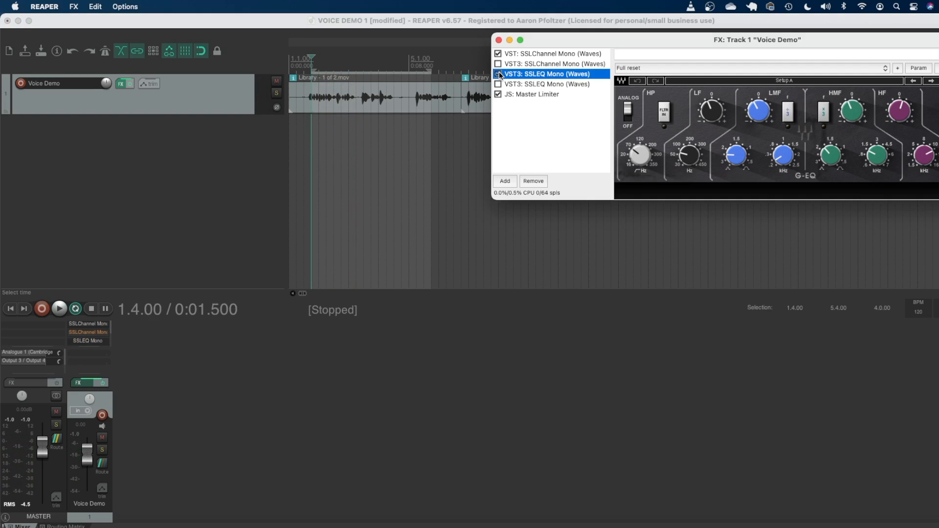
pyautogui.click(302, 55)
pyautogui.press('space')
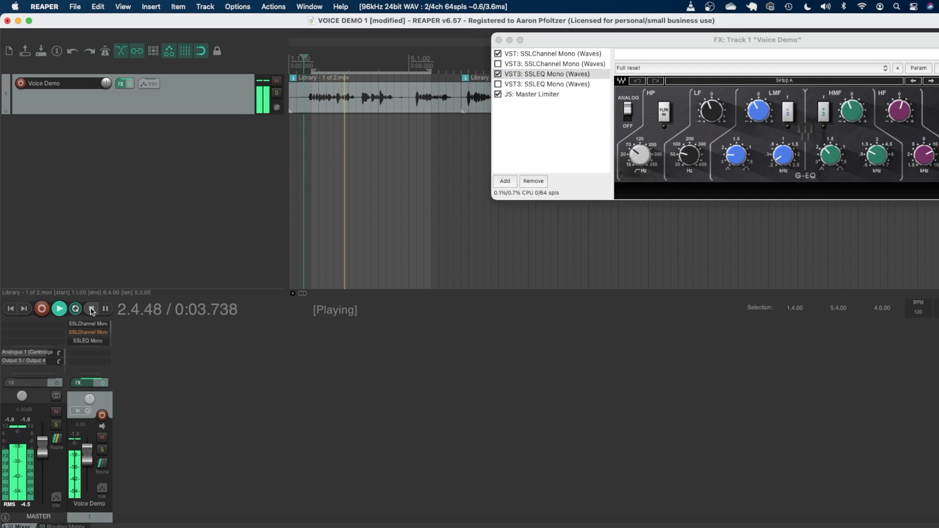
pyautogui.press('space')
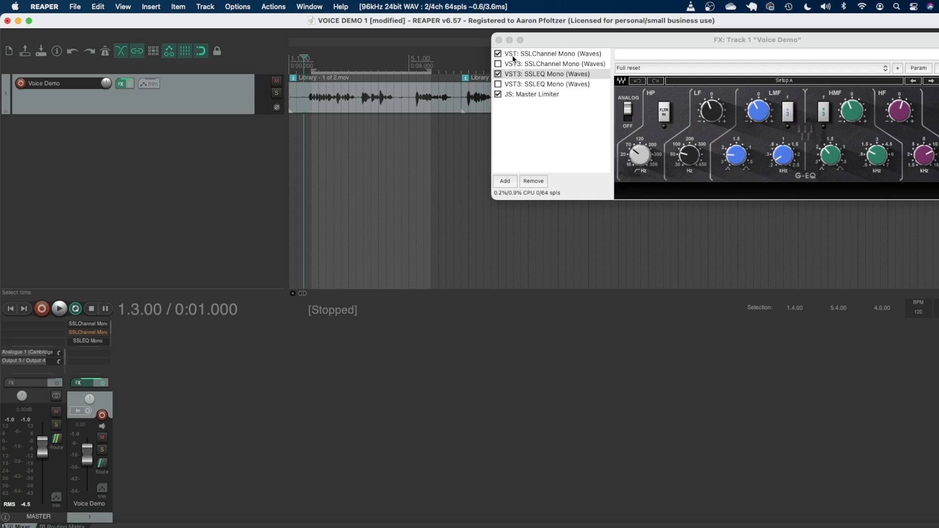
# Reposition the FX window clear of the timeline loop and place the edit cursor at 1.4.00
pyautogui.moveTo(535, 39); pyautogui.dragTo(434, 50)
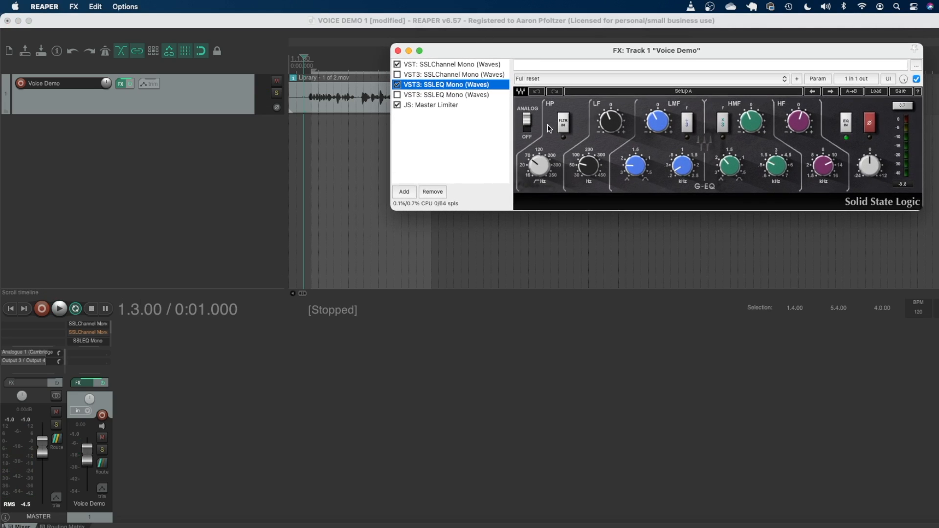
pyautogui.moveTo(537, 43); pyautogui.dragTo(603, 46)
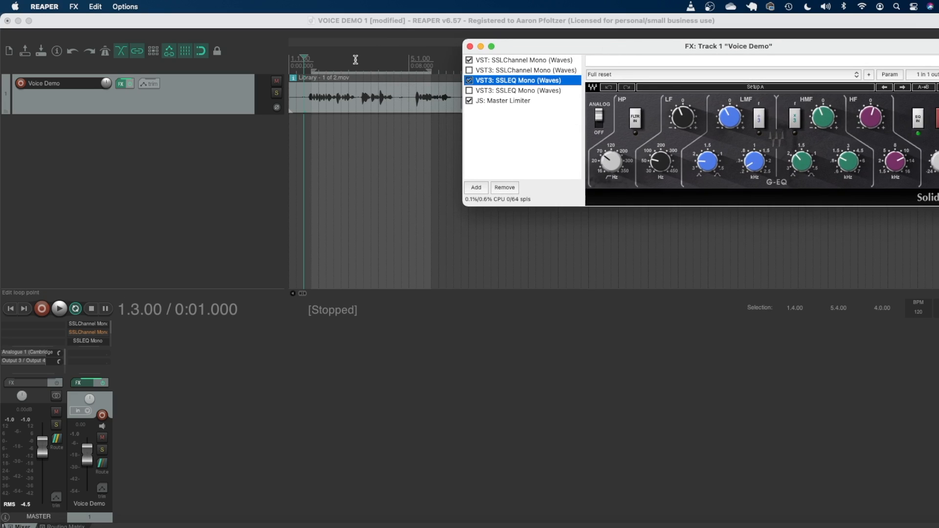
pyautogui.click(313, 52)
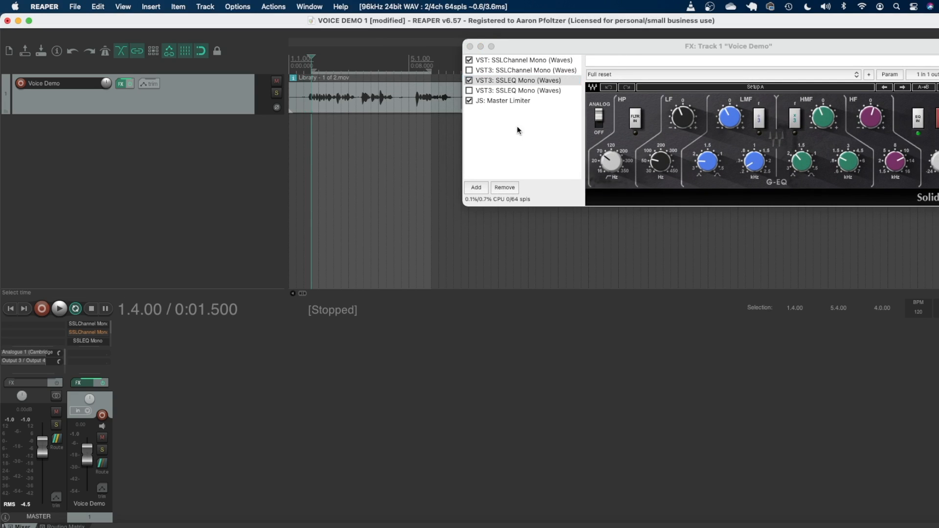
# Try out the LF and LMF gain and frequency controls on the enabled SSLEQ Mono
pyautogui.moveTo(683, 116); pyautogui.dragTo(535, 225)
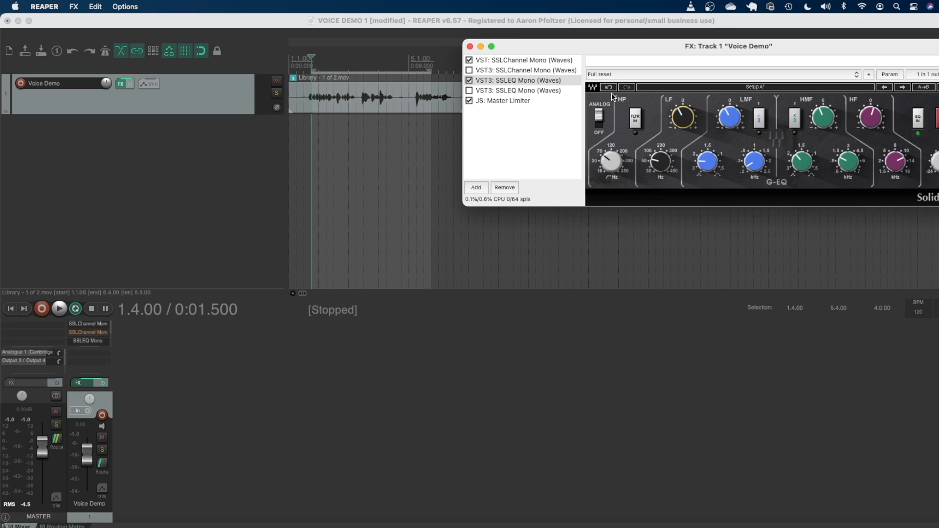
pyautogui.moveTo(683, 119); pyautogui.dragTo(682, 119)
pyautogui.moveTo(661, 162); pyautogui.dragTo(611, 162)
pyautogui.moveTo(729, 117); pyautogui.dragTo(729, 121)
pyautogui.moveTo(755, 169); pyautogui.dragTo(756, 178)
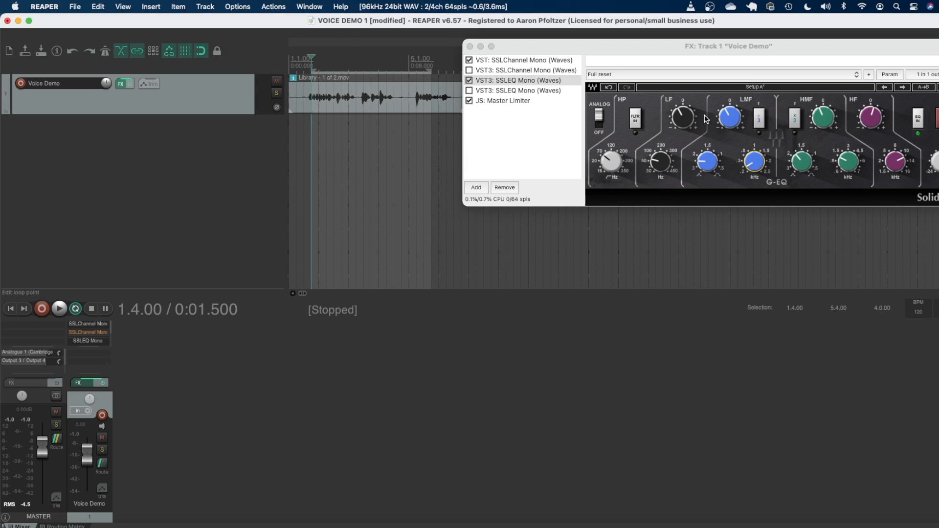
# Adjust the LMF gain on the enabled SSLEQ Mono, audition the loop with the change, and stop playback
pyautogui.moveTo(725, 118); pyautogui.dragTo(726, 83)
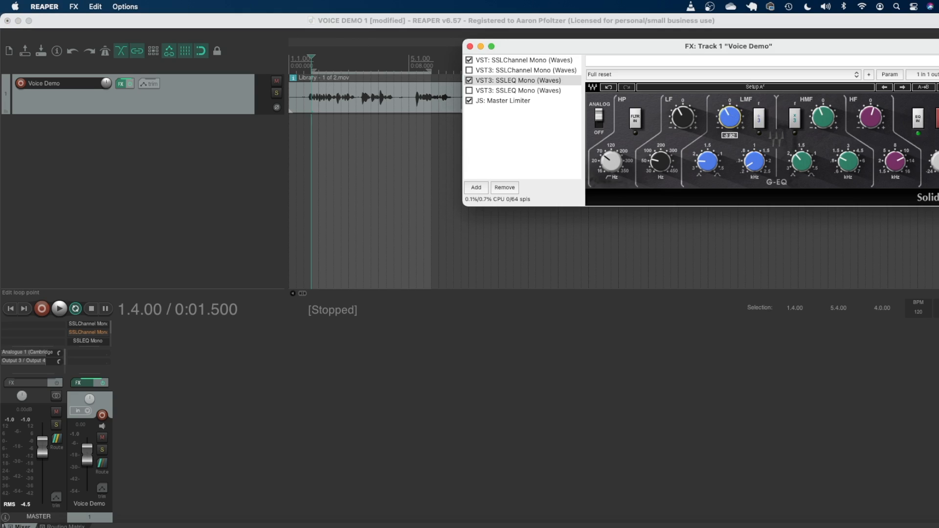
pyautogui.click(313, 57)
pyautogui.press('space')
pyautogui.press('space')
pyautogui.click(731, 119)
pyautogui.moveTo(730, 117); pyautogui.dragTo(730, 128)
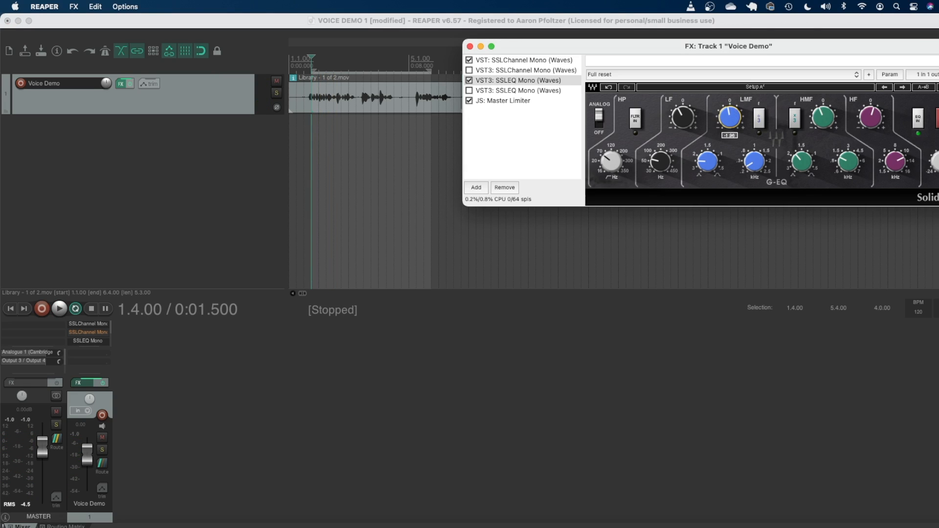
pyautogui.click(318, 56)
pyautogui.press('space')
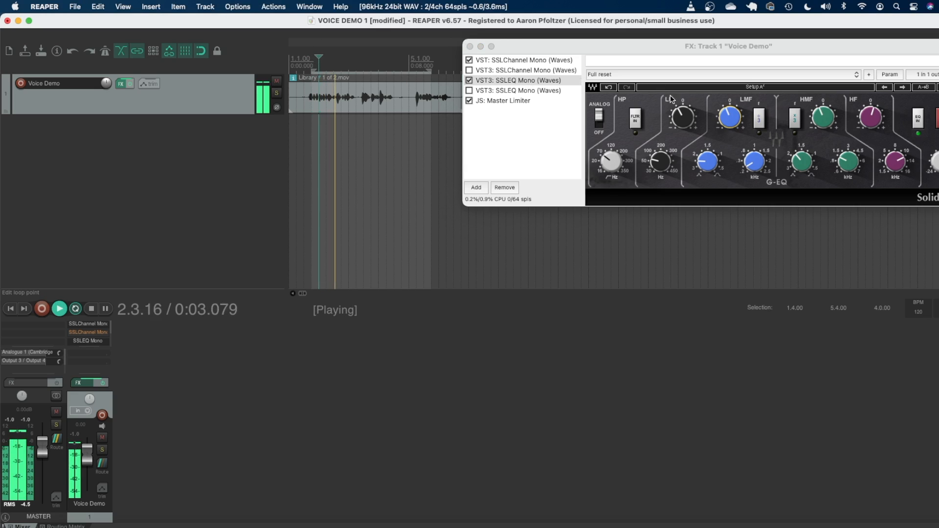
pyautogui.click(612, 177)
pyautogui.press('space')
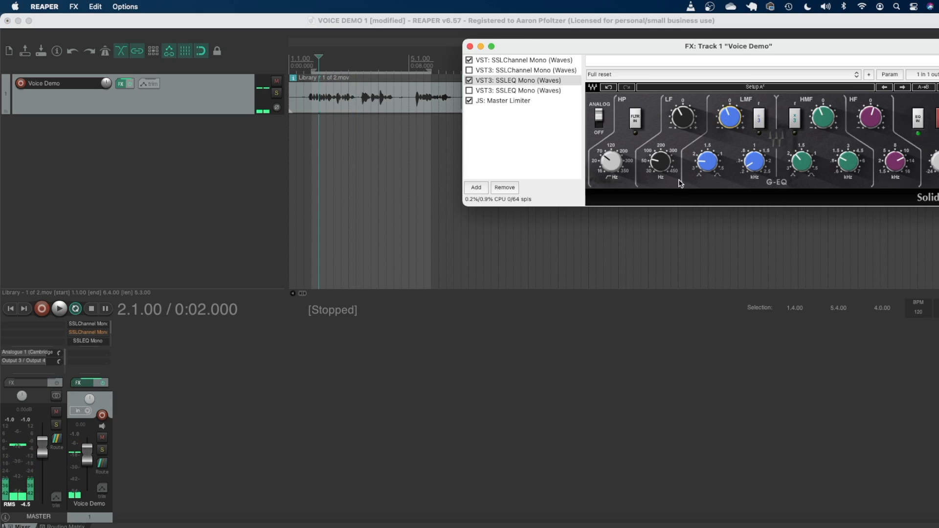
# Audition the loop with an extreme HMF gain on the SSLEQ Mono, stop playback, and restore the gain
pyautogui.click(823, 118)
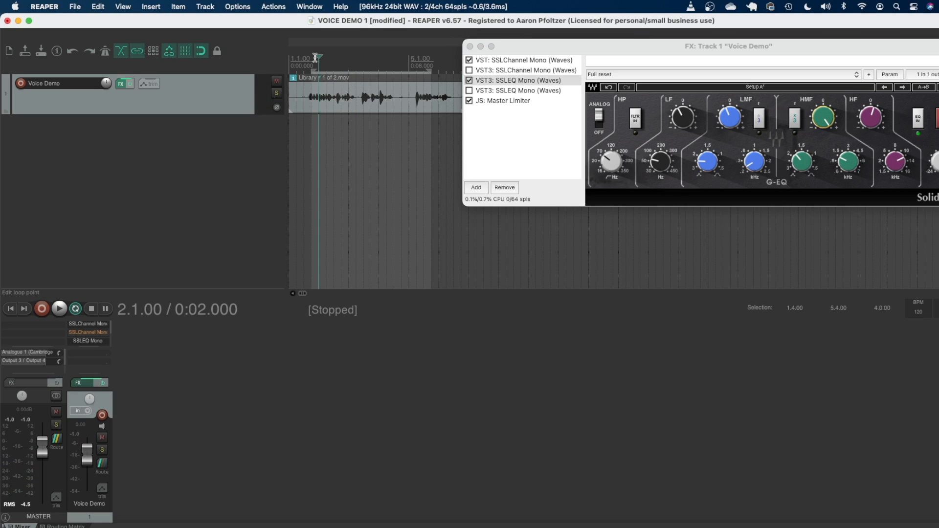
pyautogui.press('space')
pyautogui.click(90, 310)
pyautogui.click(823, 117)
pyautogui.moveTo(823, 118); pyautogui.dragTo(705, 179)
# Adjust the HF band gain on the SSLEQ Mono, audition the loop from 1.4.00, and stop playback
pyautogui.click(906, 155)
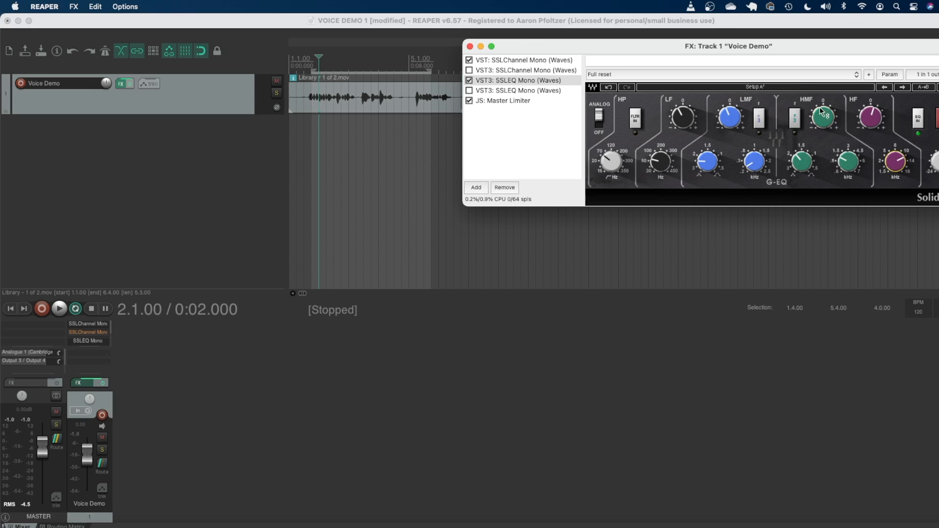
pyautogui.moveTo(870, 117); pyautogui.dragTo(748, 183)
pyautogui.click(870, 124)
pyautogui.click(872, 123)
pyautogui.click(311, 53)
pyautogui.press('space')
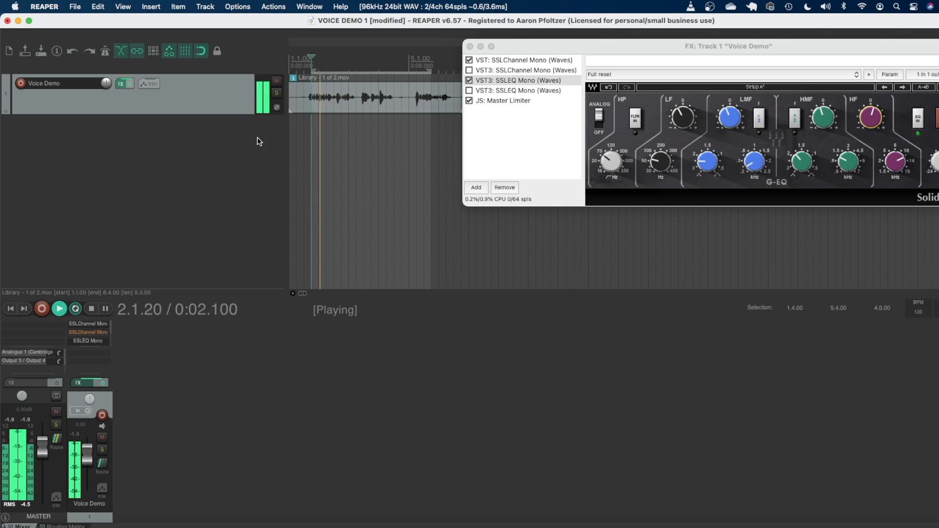
pyautogui.click(91, 309)
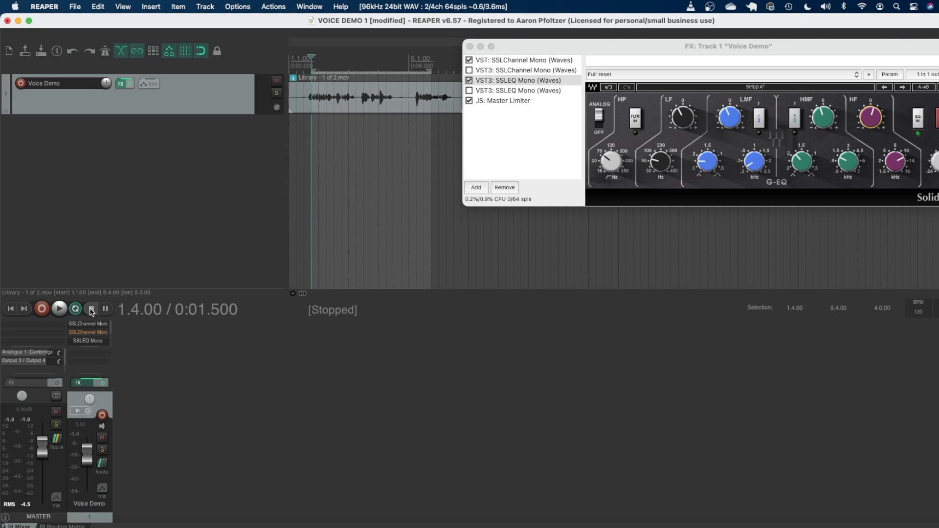
pyautogui.click(877, 122)
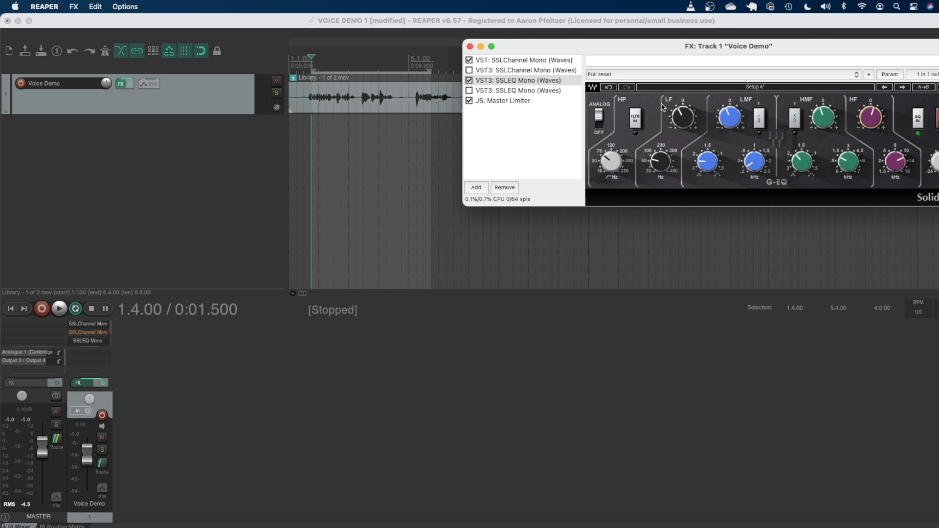
# Show the Master Limiter at the end of the FX chain and examine its Threshold and Limit settings
pyautogui.click(530, 82)
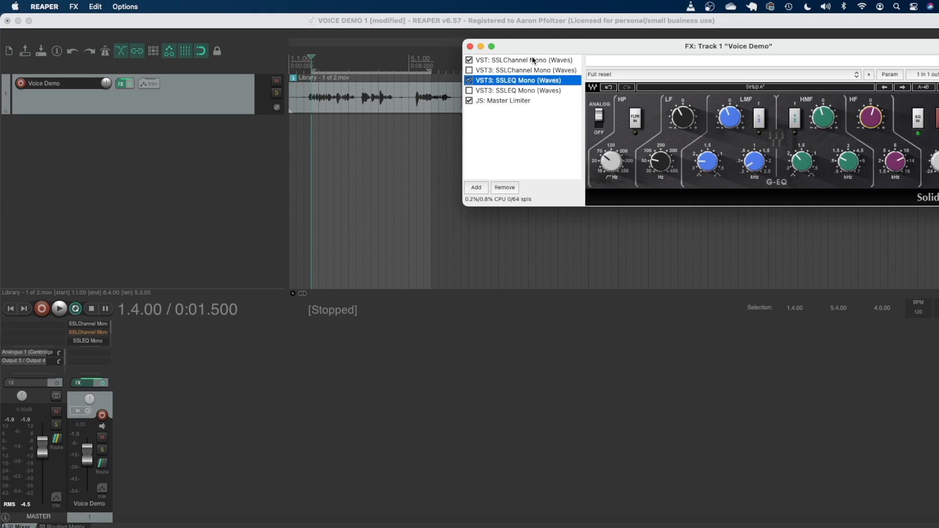
pyautogui.moveTo(617, 46); pyautogui.dragTo(607, 45)
pyautogui.click(487, 63)
pyautogui.click(485, 78)
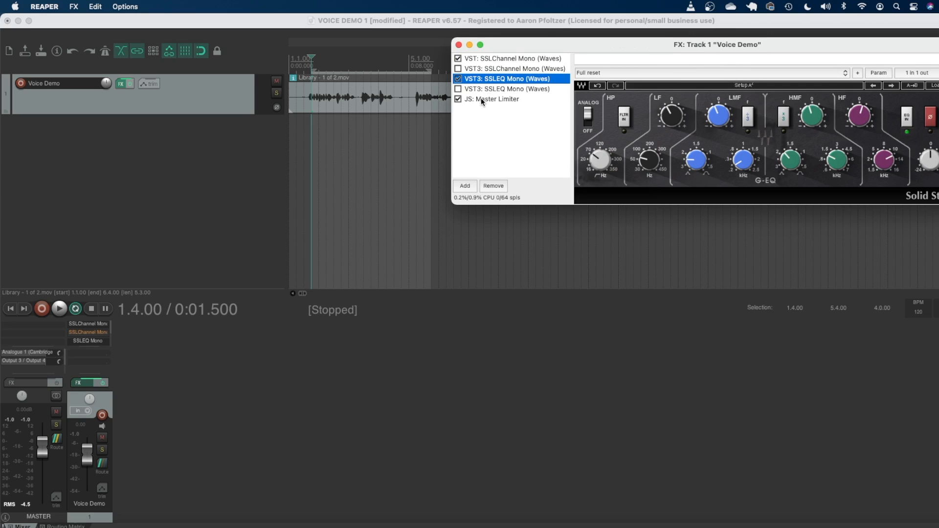
pyautogui.click(481, 100)
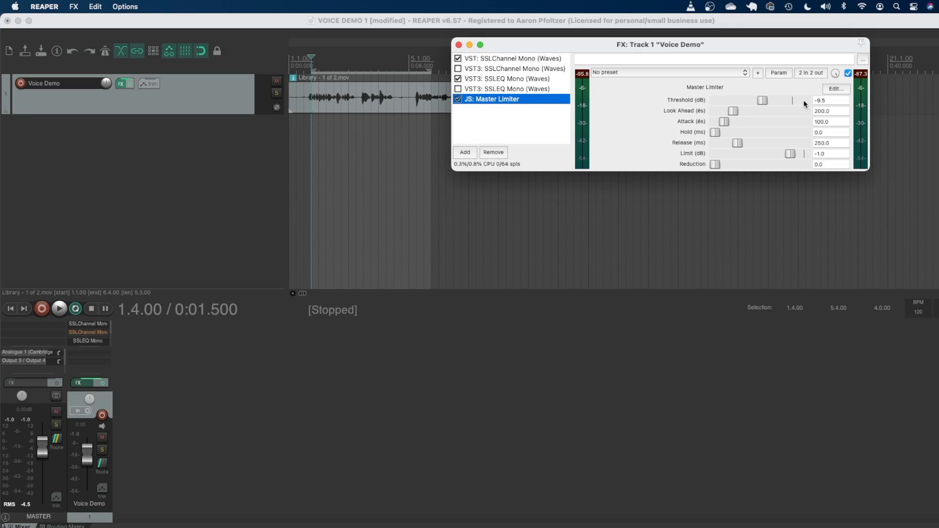
pyautogui.click(831, 154)
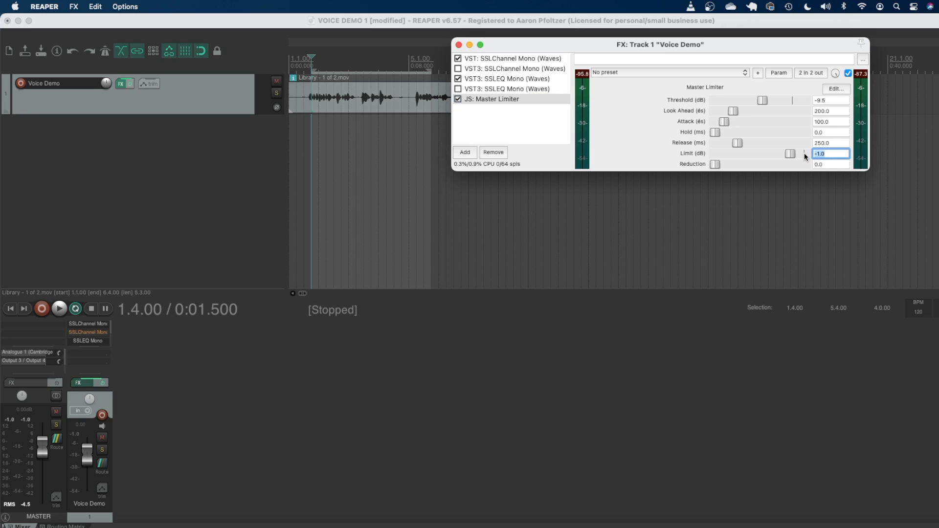
pyautogui.click(839, 154)
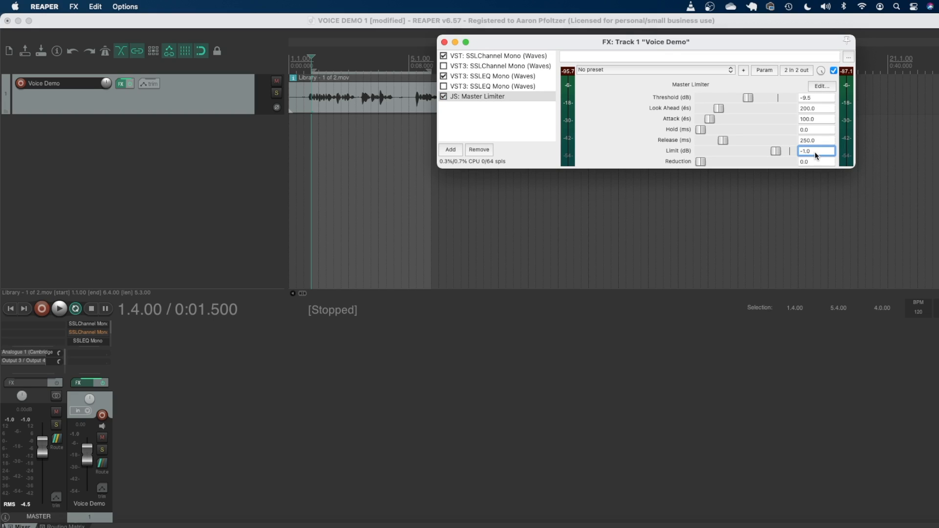
pyautogui.moveTo(728, 42); pyautogui.dragTo(712, 40)
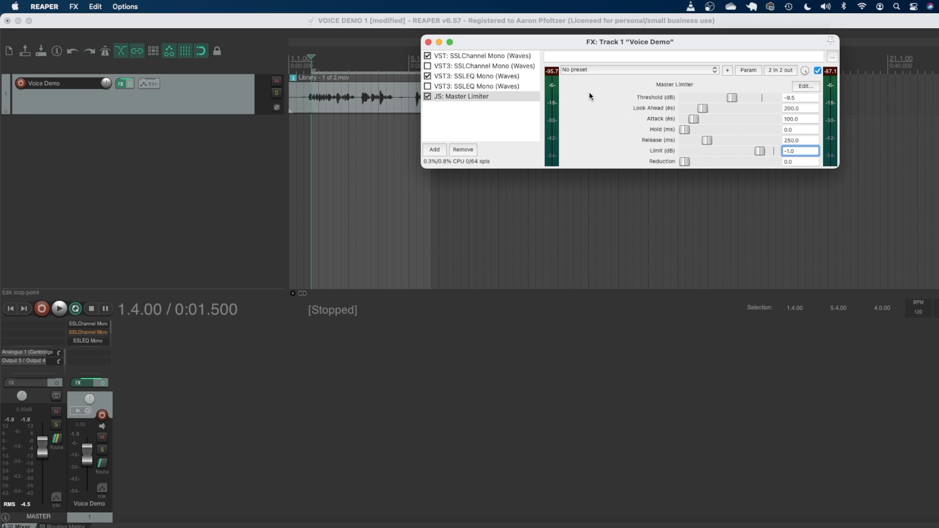
# Play the loop with the Master Limiter bypassed, re-enable it during playback to compare, and stop playback
pyautogui.click(428, 97)
pyautogui.click(296, 62)
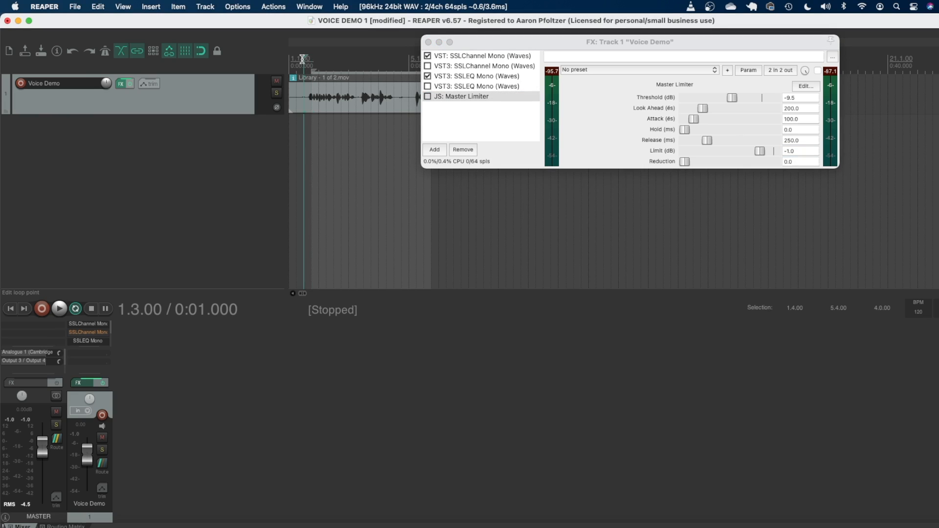
pyautogui.press('space')
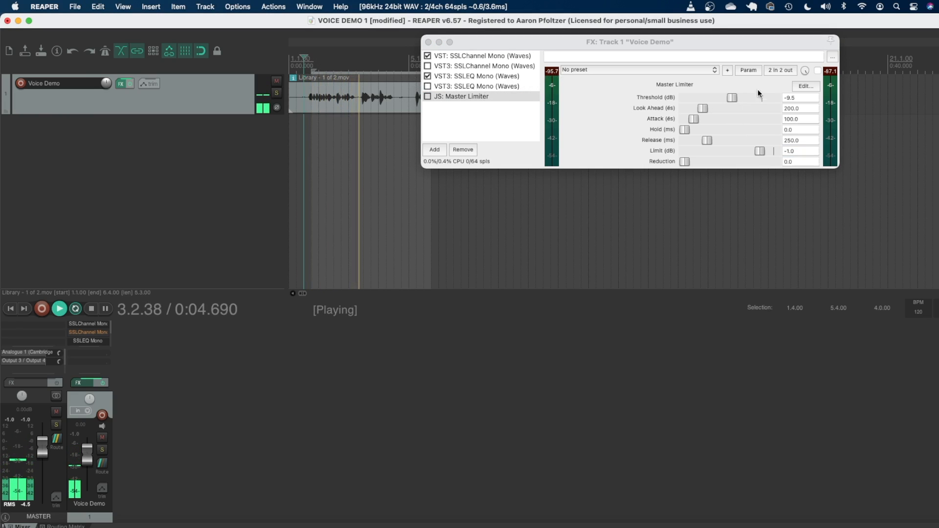
pyautogui.click(427, 96)
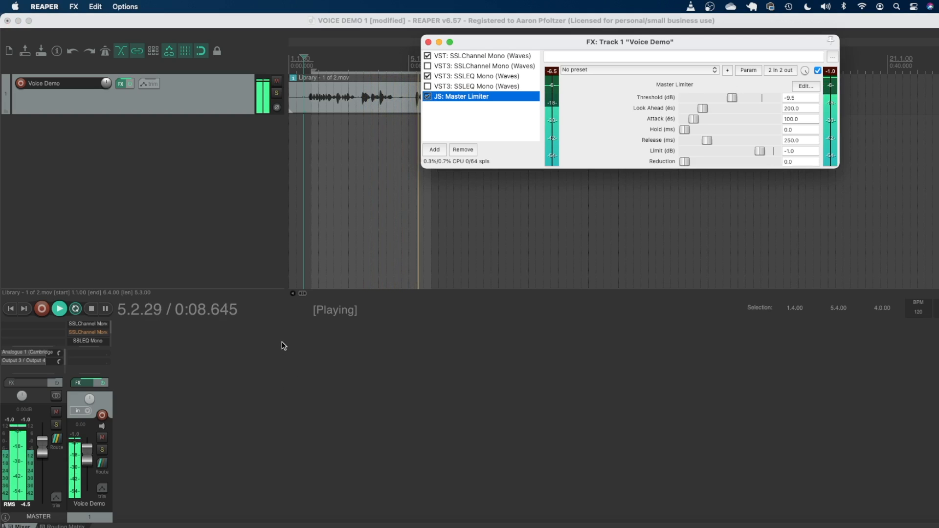
pyautogui.click(91, 309)
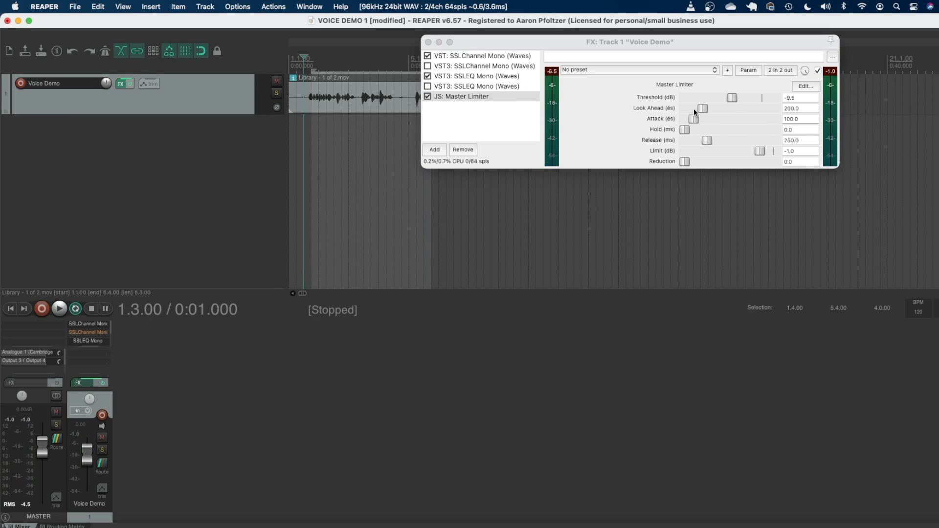
# Set the Master Limiter's threshold to -9.8 dB and put the FX window away
pyautogui.click(708, 139)
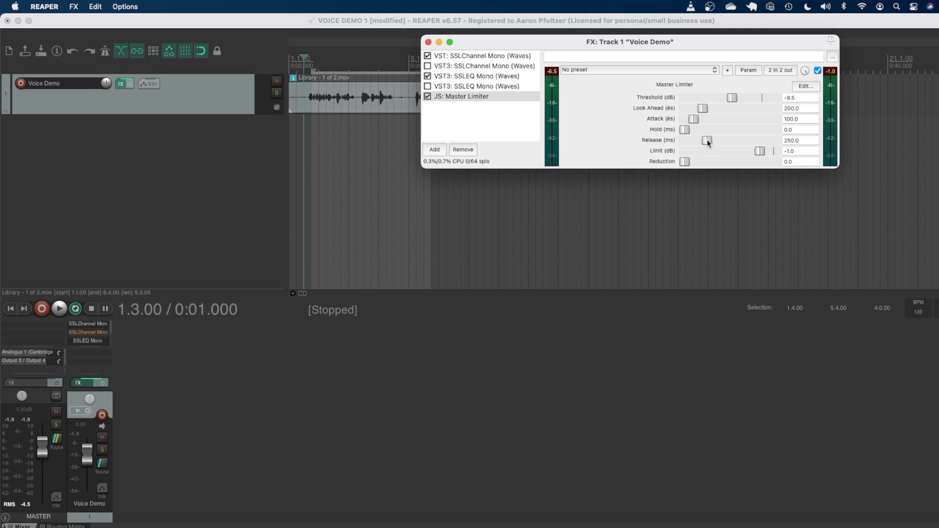
pyautogui.moveTo(732, 98); pyautogui.dragTo(729, 99)
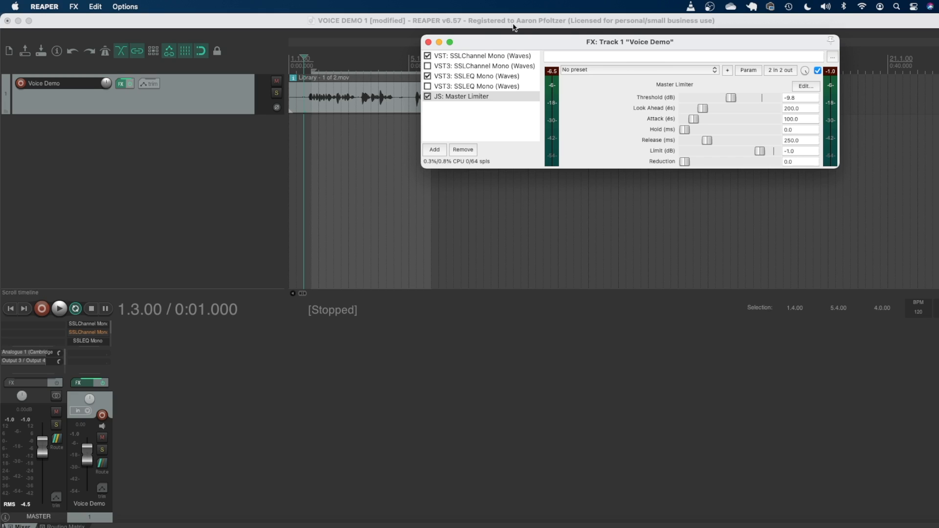
pyautogui.click(439, 42)
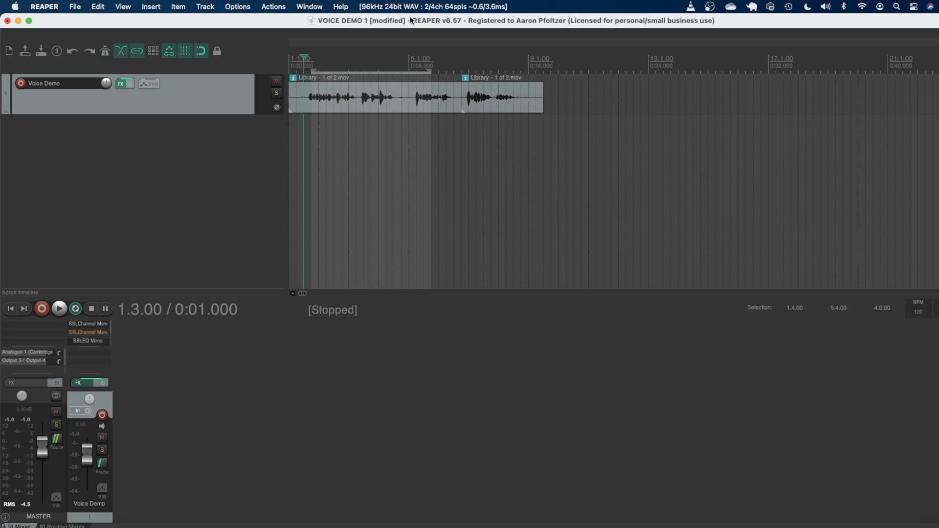
# Open the Render to File settings, review the sample rate, channel and output format options, and close them without rendering
pyautogui.click(77, 7)
pyautogui.click(111, 191)
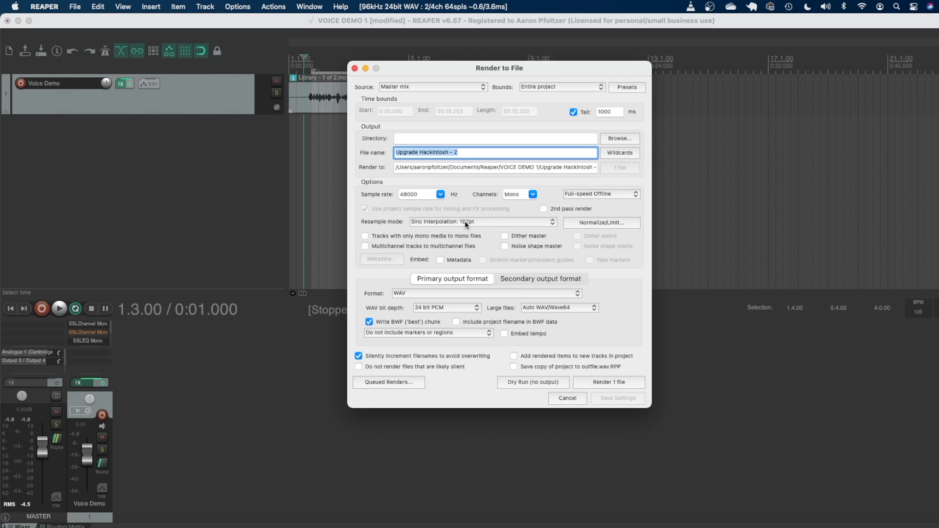
pyautogui.press('Tab')
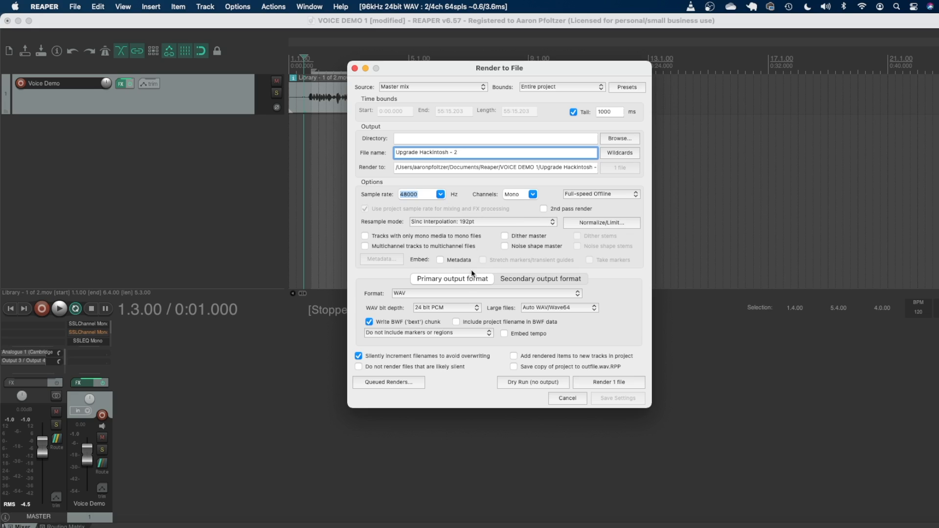
pyautogui.click(534, 195)
pyautogui.click(536, 196)
pyautogui.click(543, 294)
pyautogui.click(648, 286)
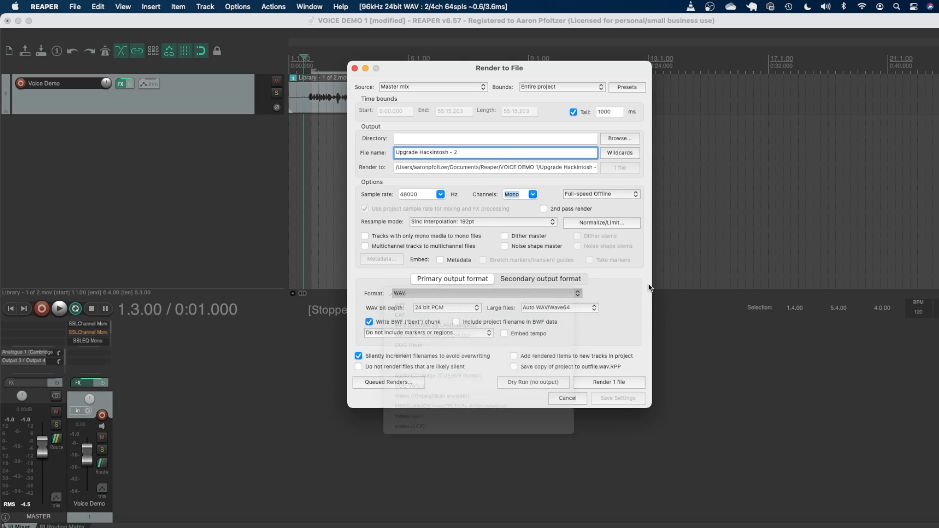
pyautogui.click(355, 69)
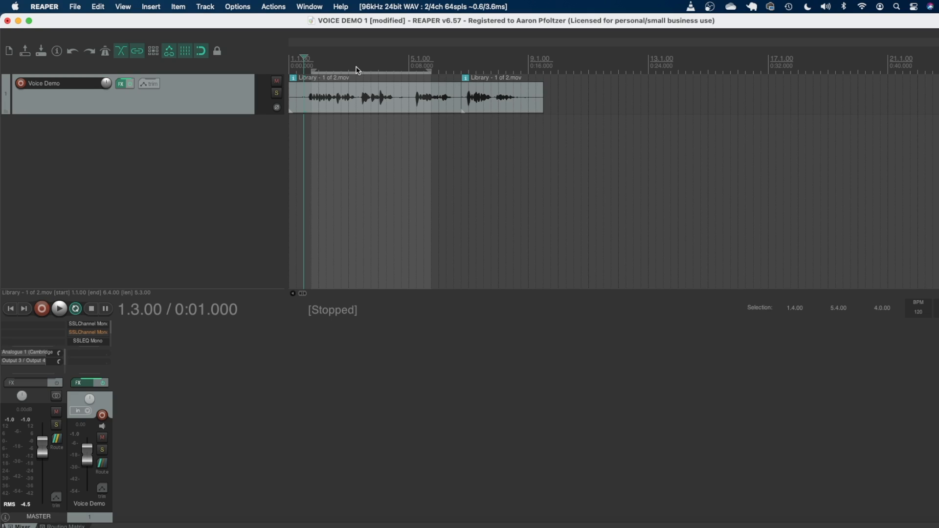
# Select the first voice item on the Voice Demo track with the edit cursor at 6.1.00
pyautogui.click(351, 103)
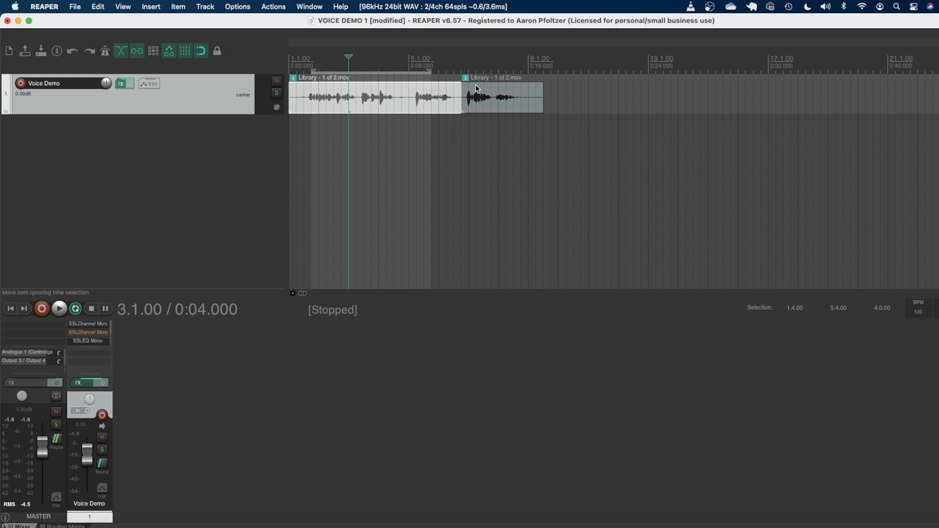
pyautogui.click(484, 94)
pyautogui.click(440, 97)
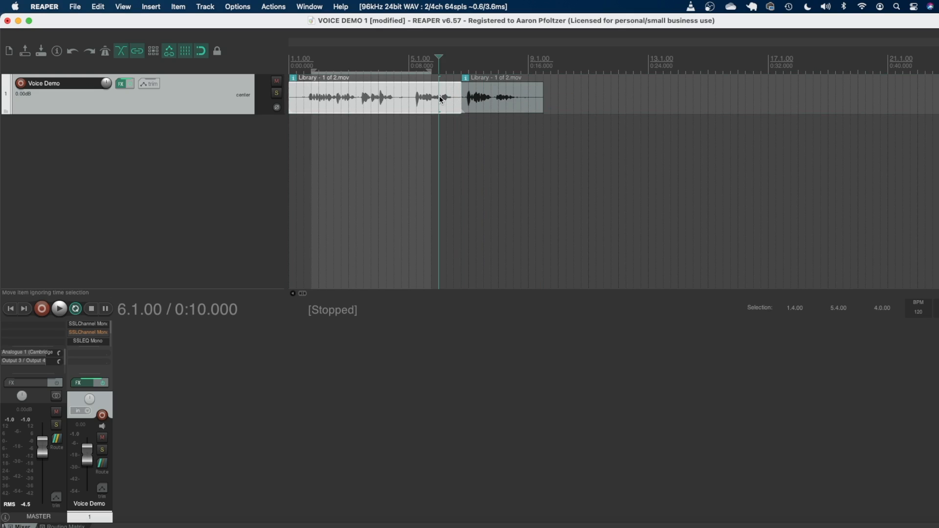